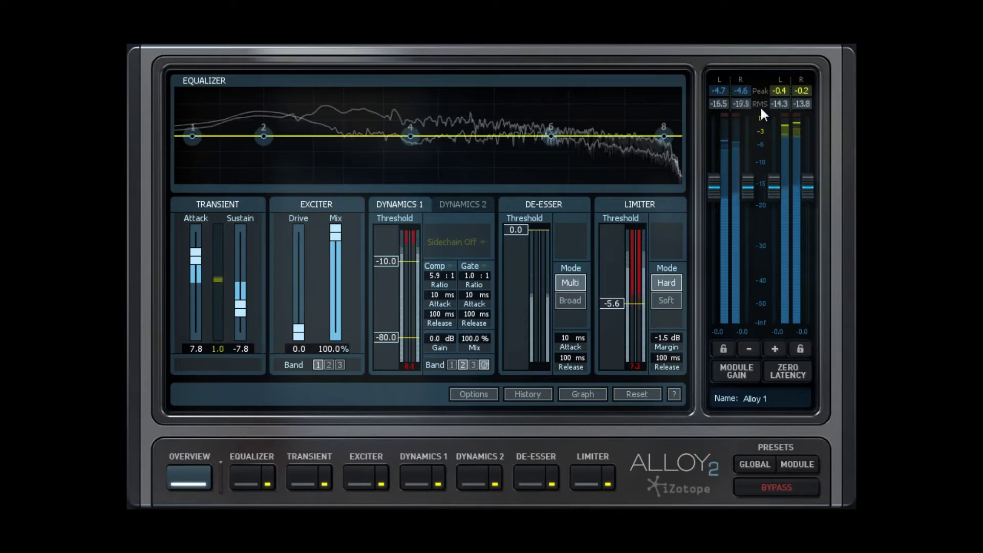
- Leave the plug-in options unchanged and bring up the Dynamics 1 module in detail
{"action": "left_click", "coordinate": [473, 393]}
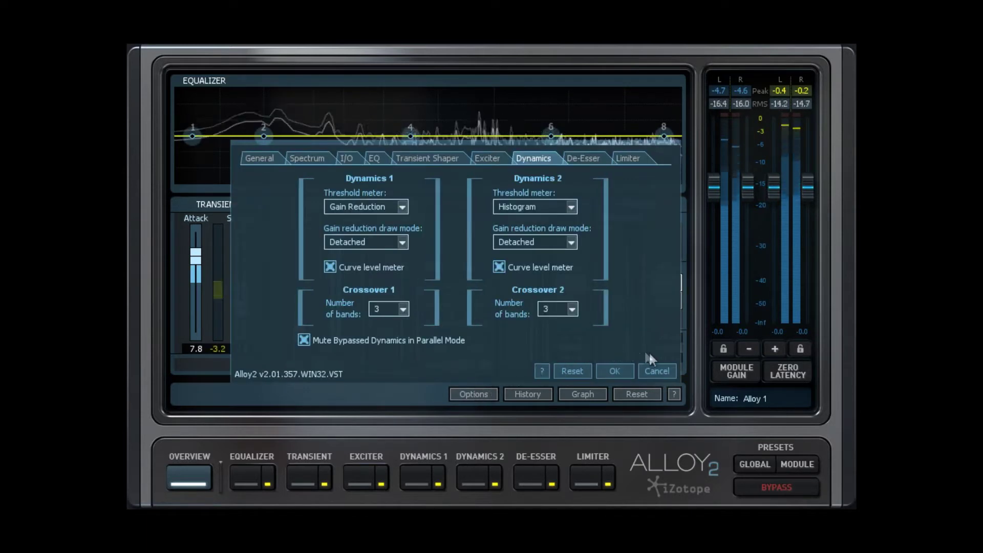
{"action": "left_click", "coordinate": [669, 367]}
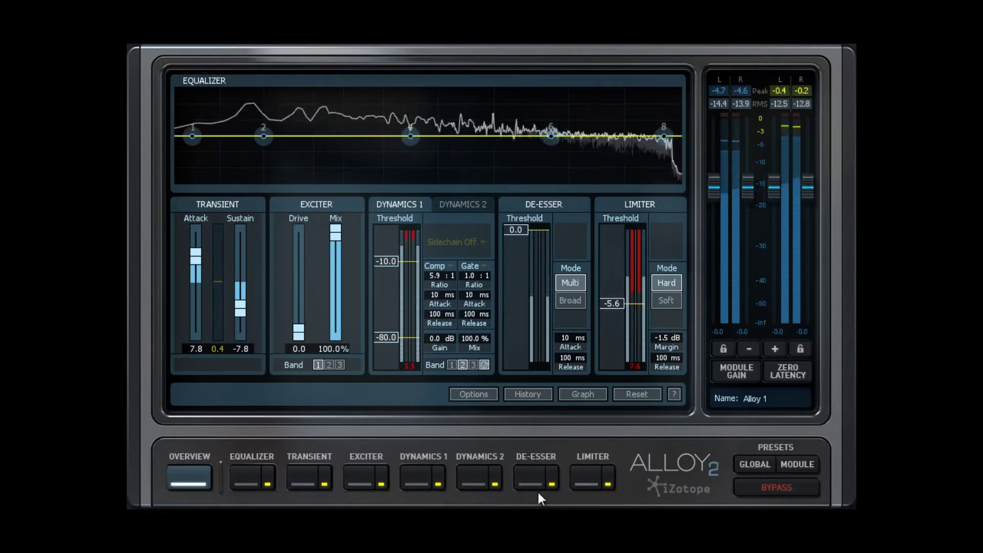
{"action": "left_click", "coordinate": [411, 476]}
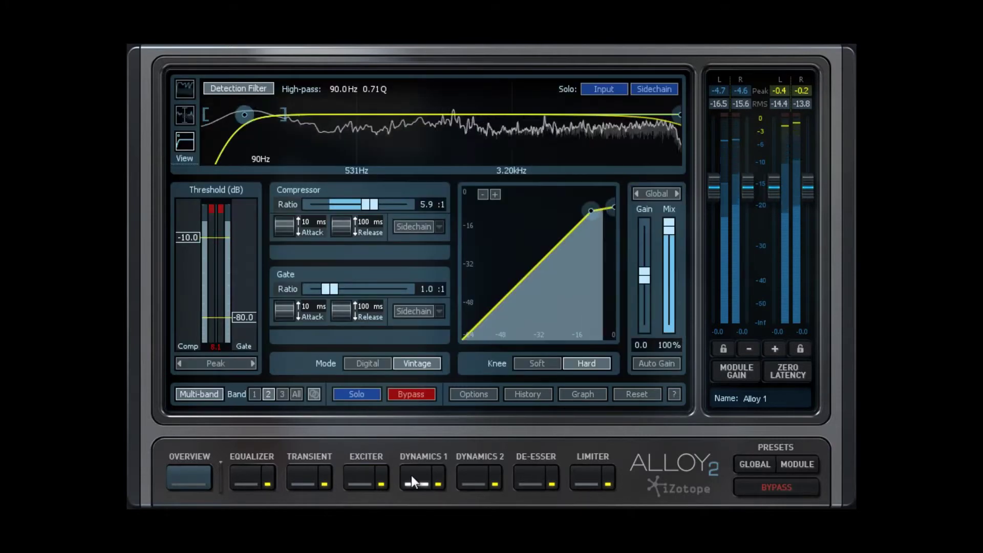
{"action": "left_click", "coordinate": [461, 474]}
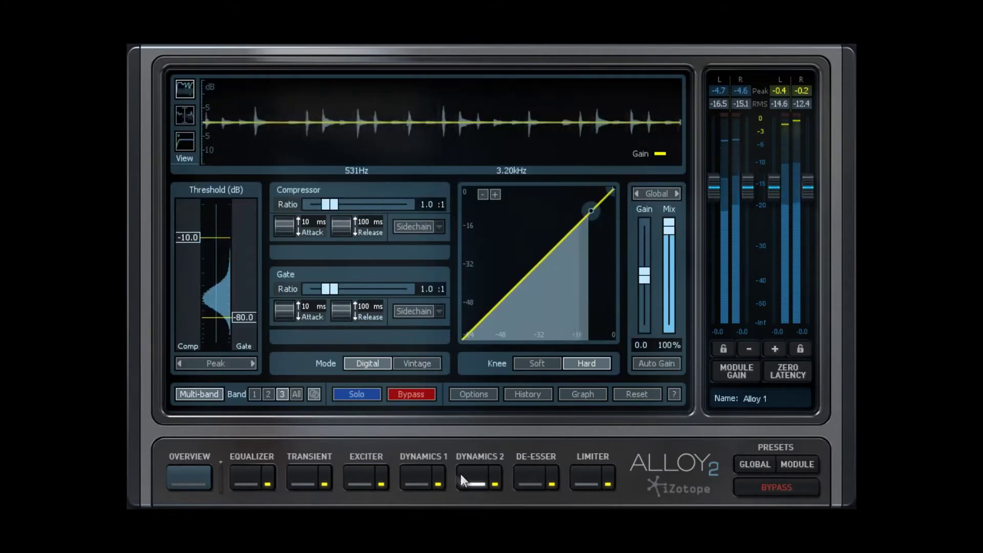
{"action": "left_click", "coordinate": [418, 472]}
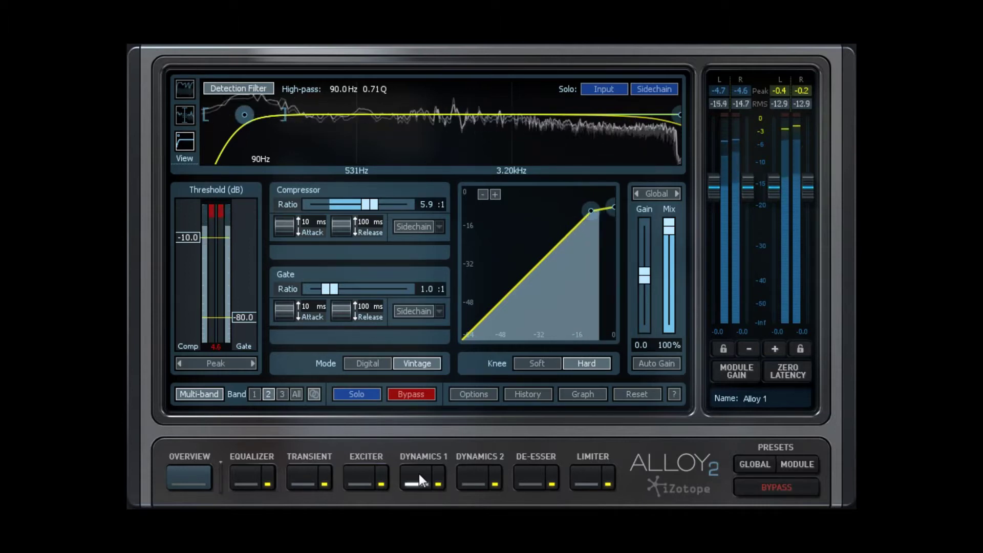
- Set the Dynamics 1 compressor to Vintage mode and show the three-band crossover spectrum
{"action": "left_click", "coordinate": [360, 364]}
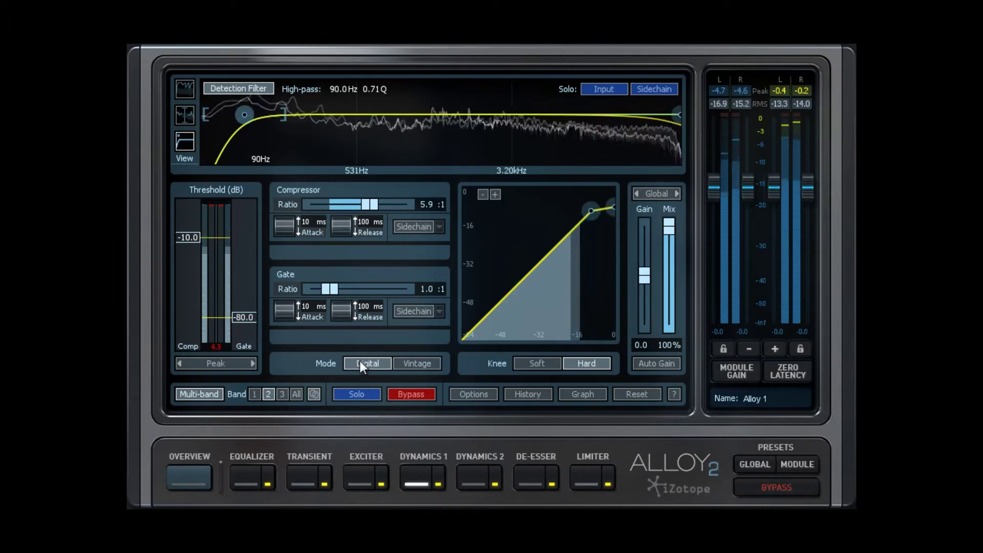
{"action": "left_click", "coordinate": [420, 364]}
{"action": "left_click", "coordinate": [365, 365]}
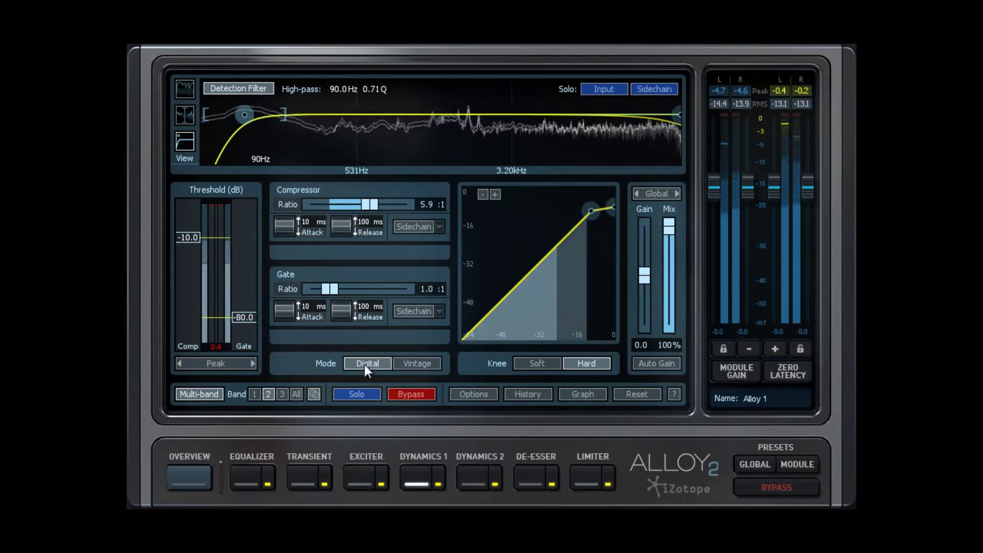
{"action": "left_click", "coordinate": [401, 364]}
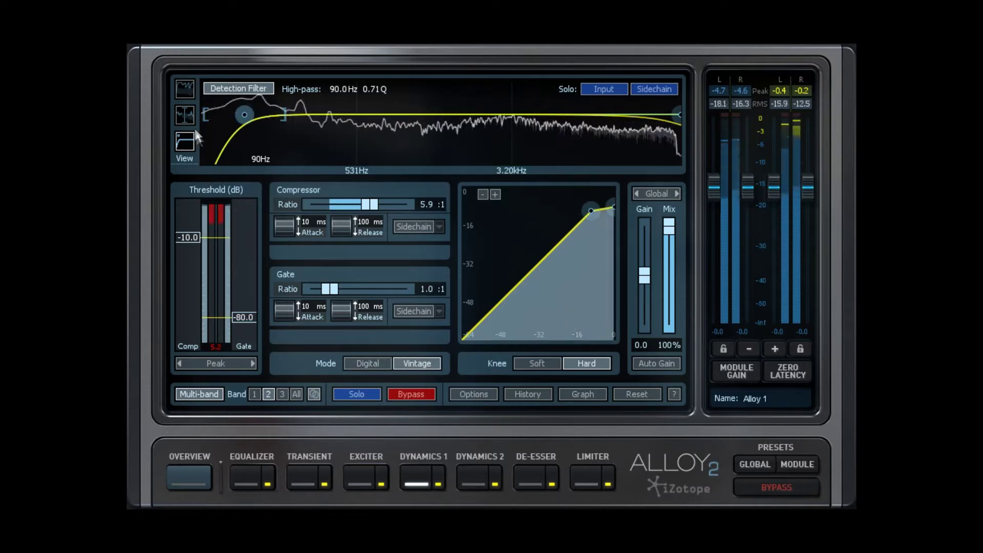
{"action": "left_click", "coordinate": [186, 110]}
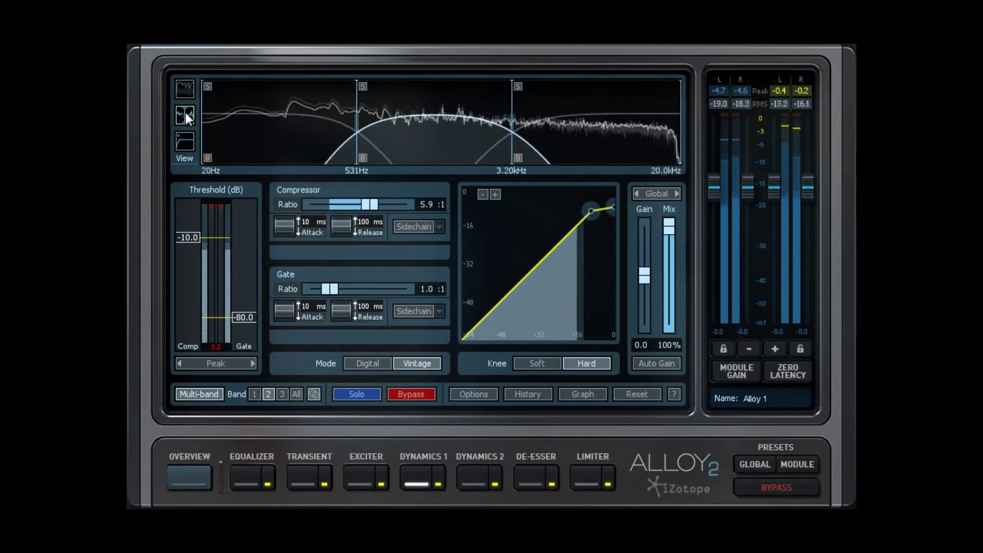
{"action": "left_click", "coordinate": [200, 396]}
- Re-enable multiband and place the Dynamics 1 crossovers at 573 Hz and 3.75 kHz, middle band selected
{"action": "left_click", "coordinate": [199, 395]}
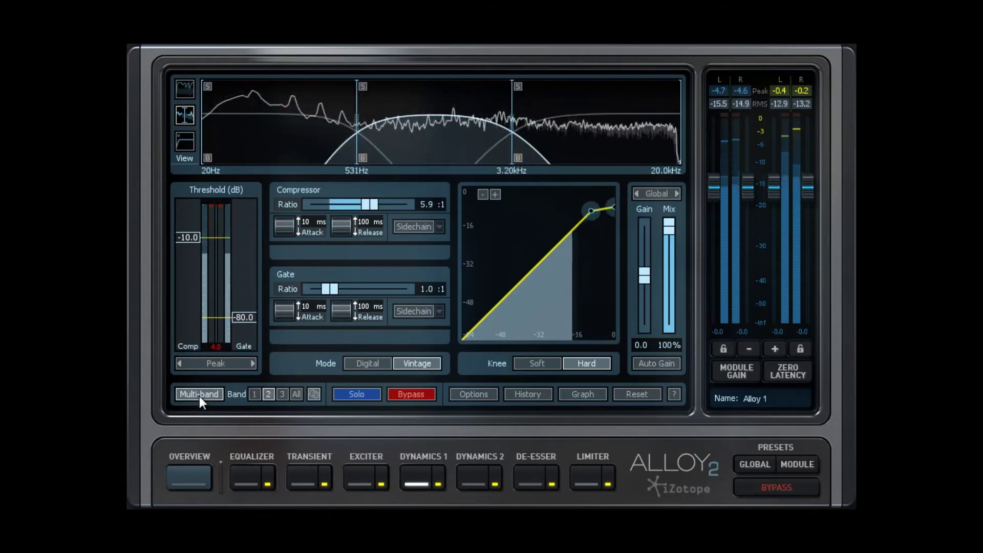
{"action": "left_click", "coordinate": [277, 143]}
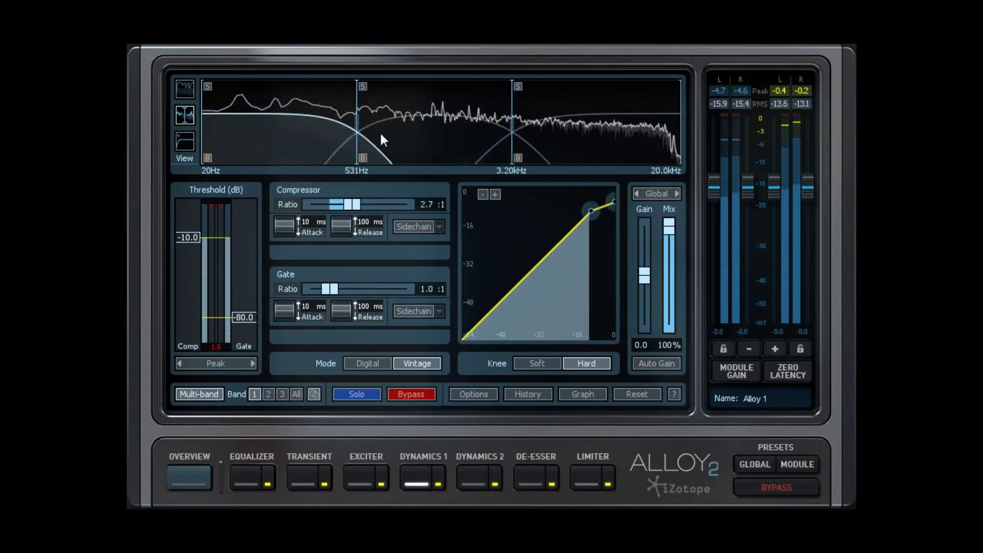
{"action": "left_click", "coordinate": [563, 137]}
{"action": "left_click", "coordinate": [462, 136]}
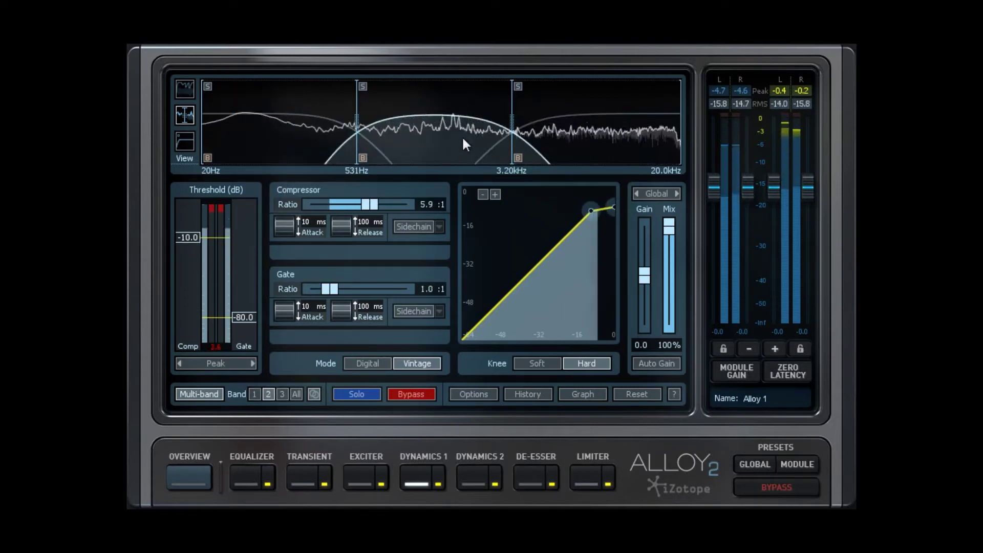
{"action": "mouse_move", "coordinate": [512, 127]}
{"action": "left_mouse_down"}
{"action": "mouse_move", "coordinate": [603, 135]}
{"action": "mouse_move", "coordinate": [526, 136]}
{"action": "left_mouse_up"}
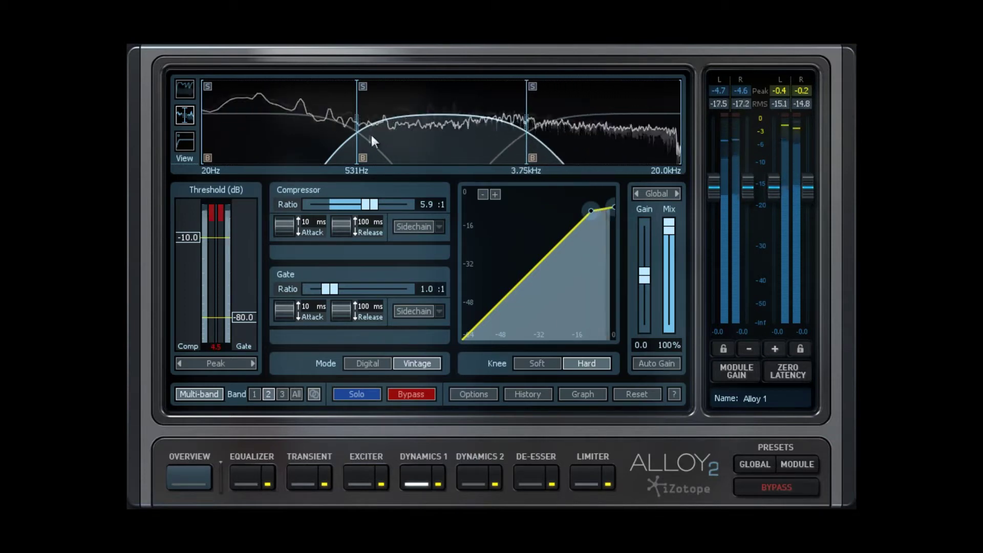
{"action": "mouse_move", "coordinate": [358, 131]}
{"action": "left_mouse_down"}
{"action": "mouse_move", "coordinate": [290, 130]}
{"action": "mouse_move", "coordinate": [360, 138]}
{"action": "left_mouse_up"}
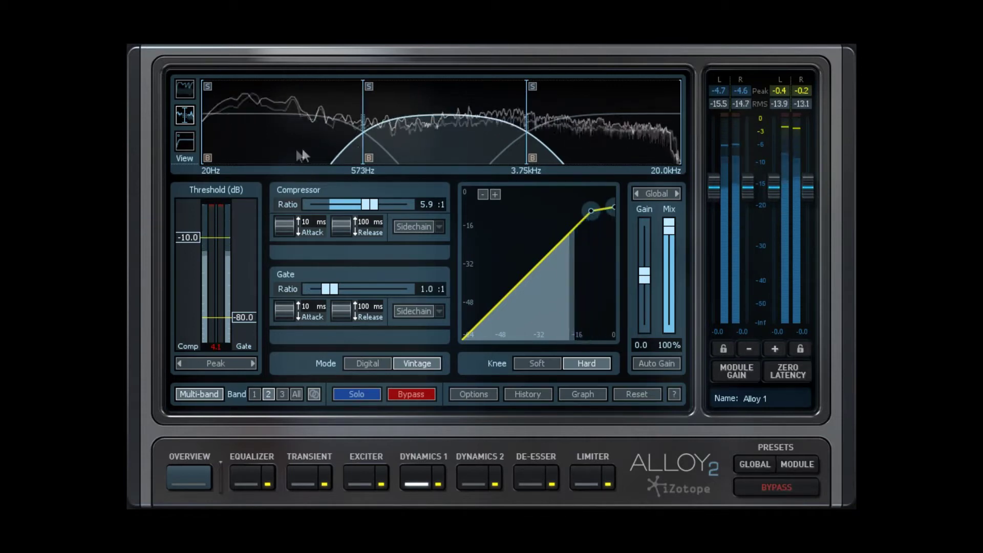
{"action": "left_click", "coordinate": [572, 151]}
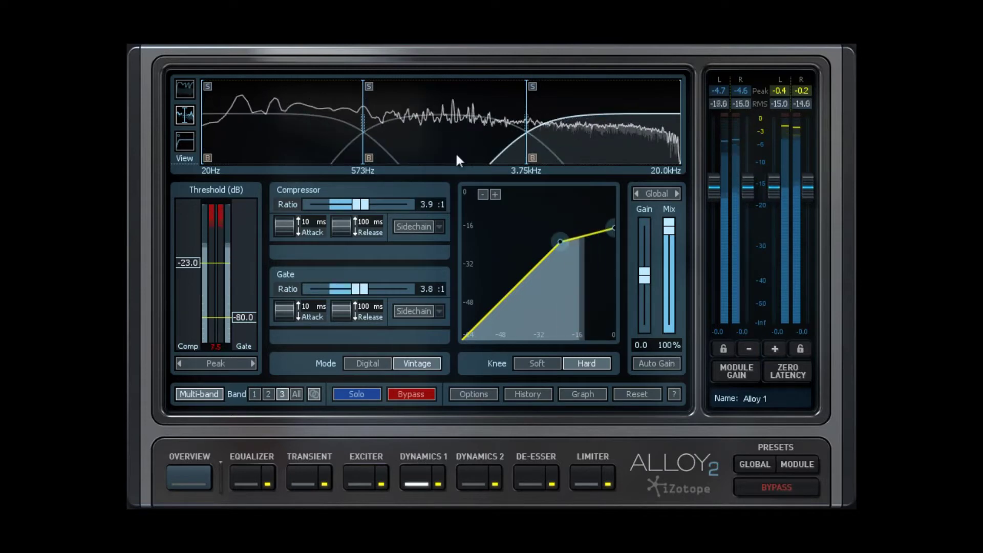
{"action": "left_click", "coordinate": [438, 150]}
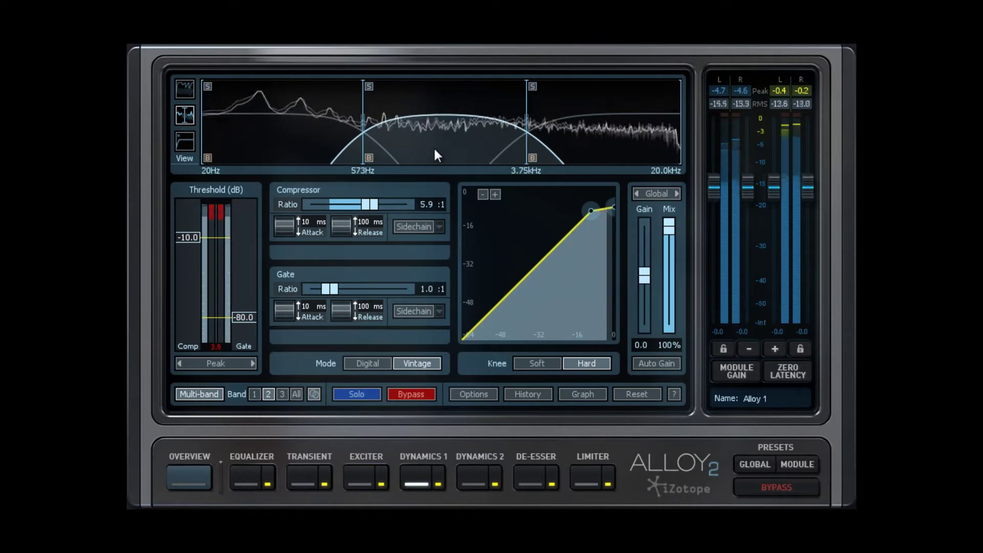
- Show the gain trace, then the detection filter view with its 90 Hz, 0.71 Q high-pass
{"action": "left_click", "coordinate": [184, 87]}
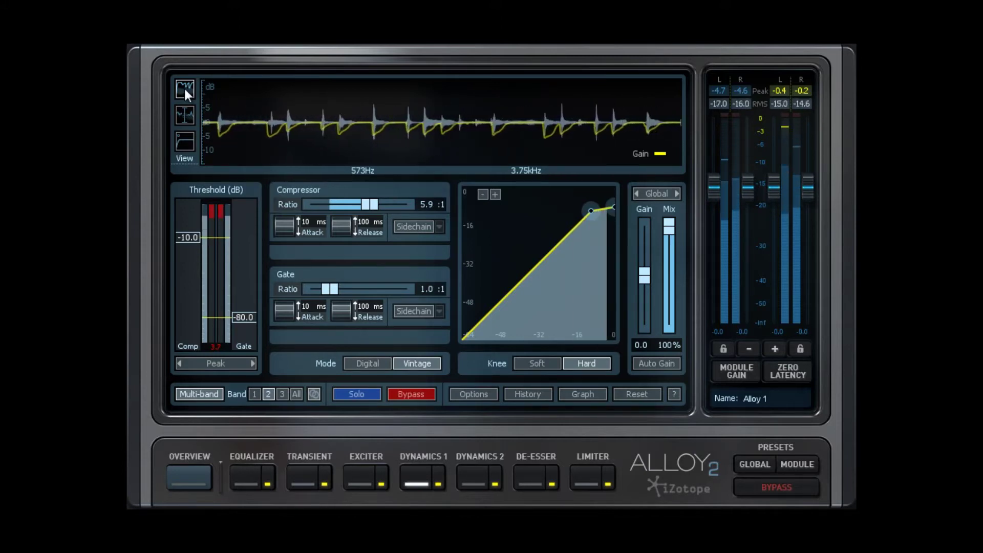
{"action": "left_click", "coordinate": [187, 140]}
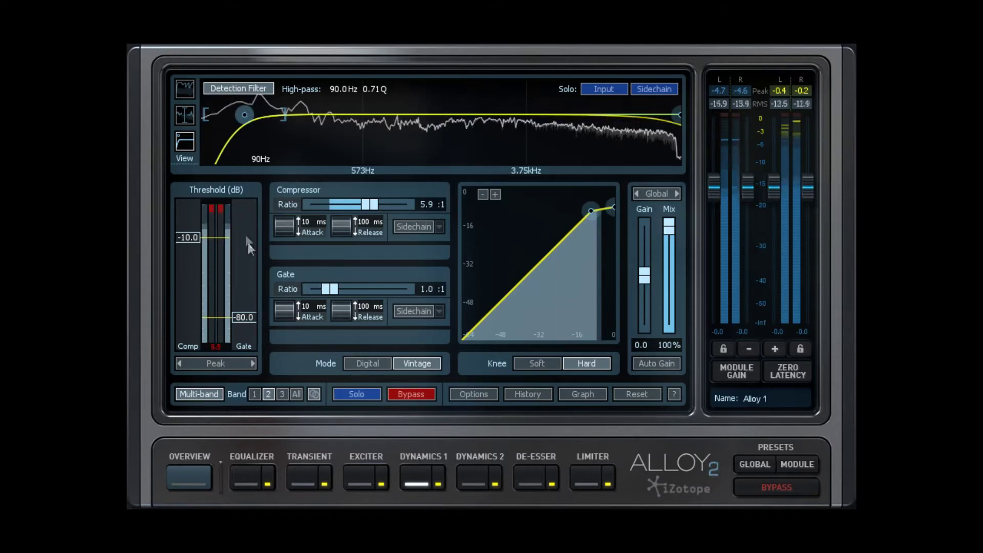
- Keep the Dynamics 2 threshold meter on Histogram and show the Dynamics 2 module (531 Hz, 3.20 kHz crossovers)
{"action": "left_click", "coordinate": [480, 396]}
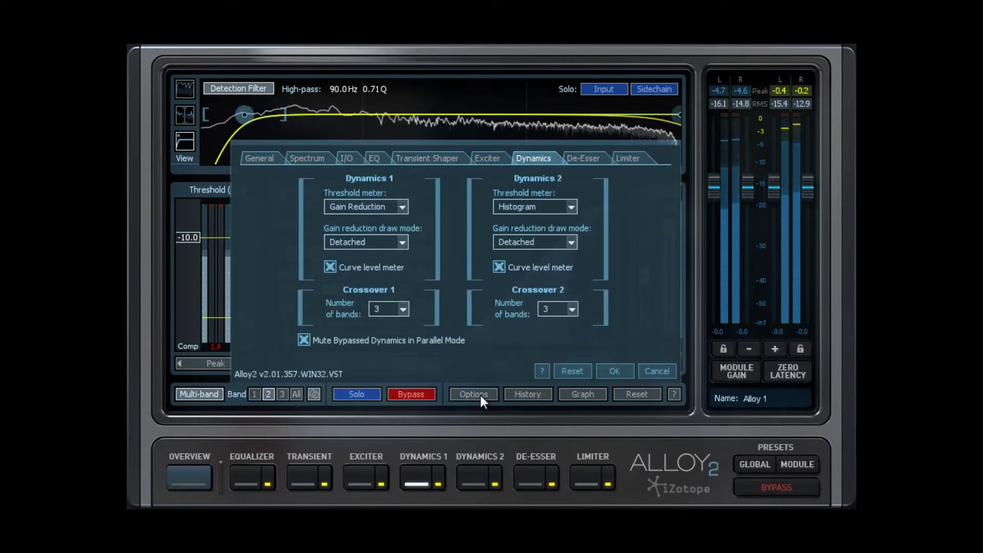
{"action": "left_click", "coordinate": [571, 206]}
{"action": "left_click", "coordinate": [569, 206]}
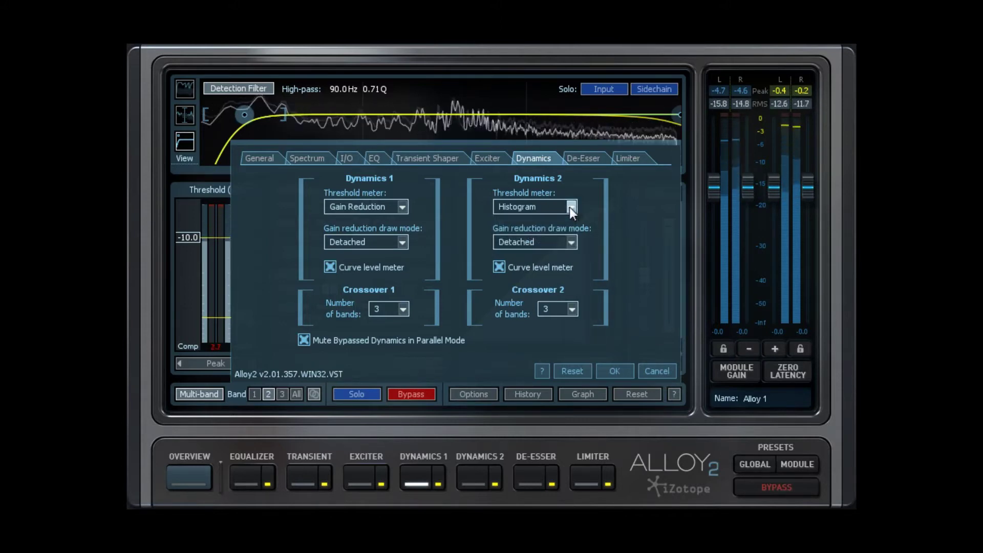
{"action": "left_click", "coordinate": [655, 372]}
{"action": "left_click", "coordinate": [472, 471]}
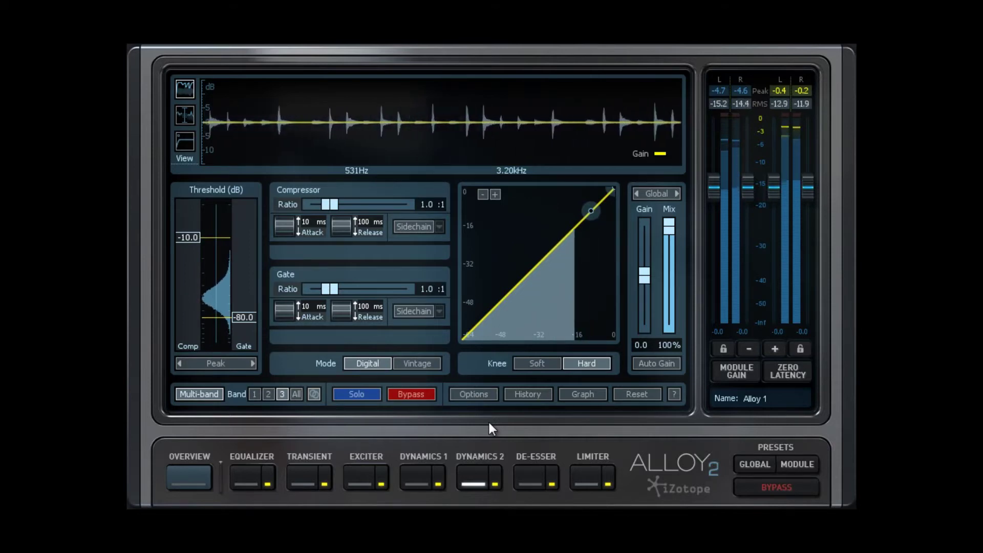
- Reorder modules to Exciter, Transient Shaper, EQ, parallel Dynamics 1/2, De-Esser, Limiter, Spectrum
{"action": "left_click", "coordinate": [584, 393]}
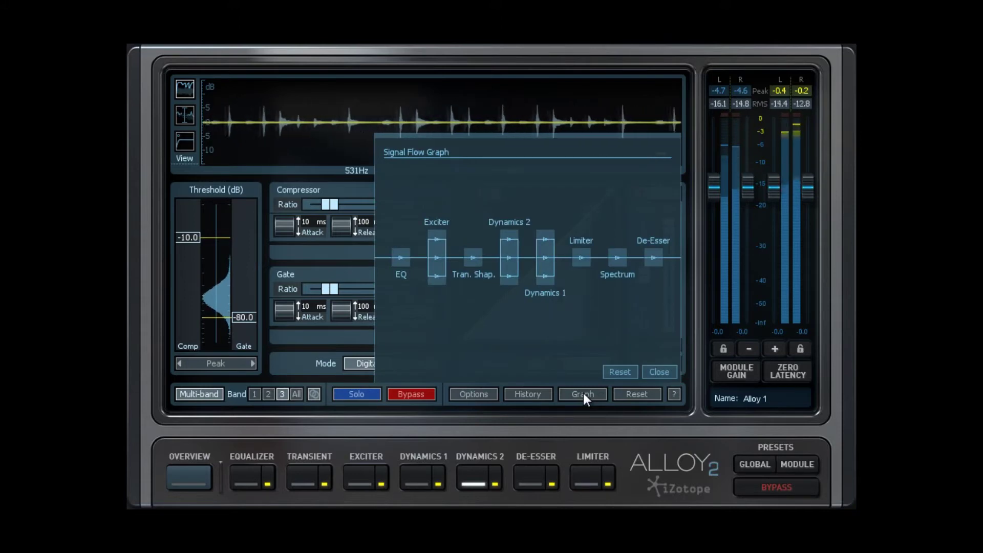
{"action": "left_click_drag", "start_coordinate": [651, 257], "coordinate": [619, 258]}
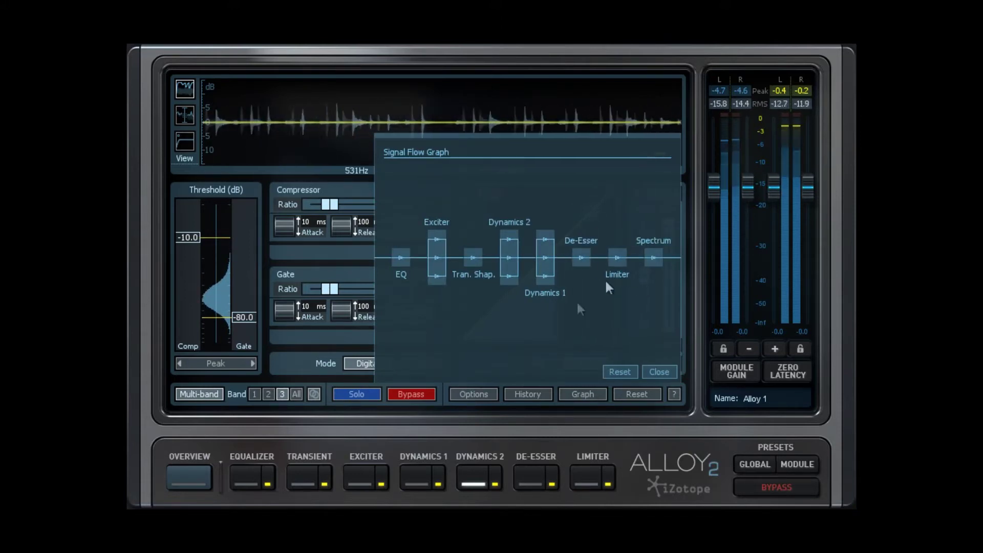
{"action": "left_click_drag", "start_coordinate": [429, 262], "coordinate": [384, 257]}
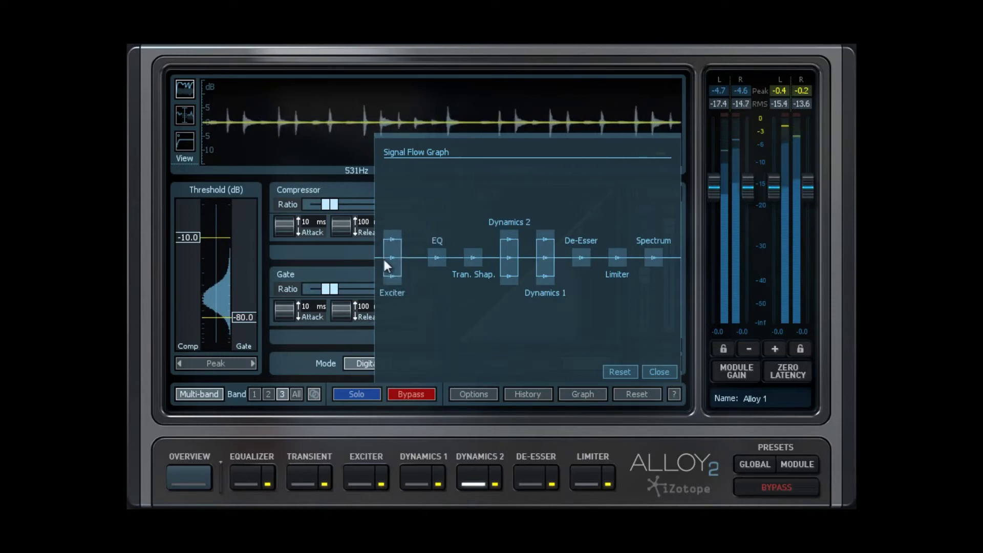
{"action": "left_click_drag", "start_coordinate": [473, 258], "coordinate": [440, 262]}
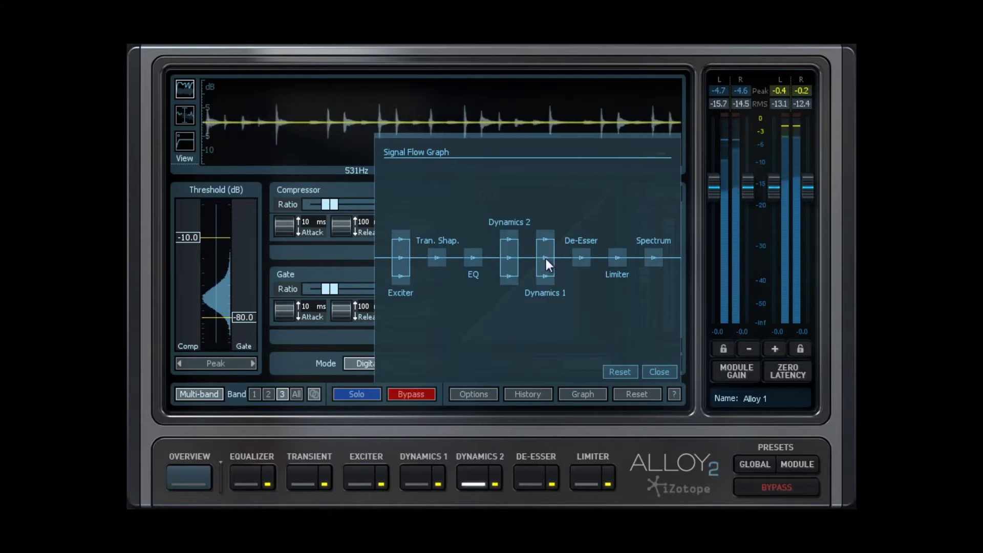
{"action": "left_click_drag", "start_coordinate": [547, 259], "coordinate": [527, 219]}
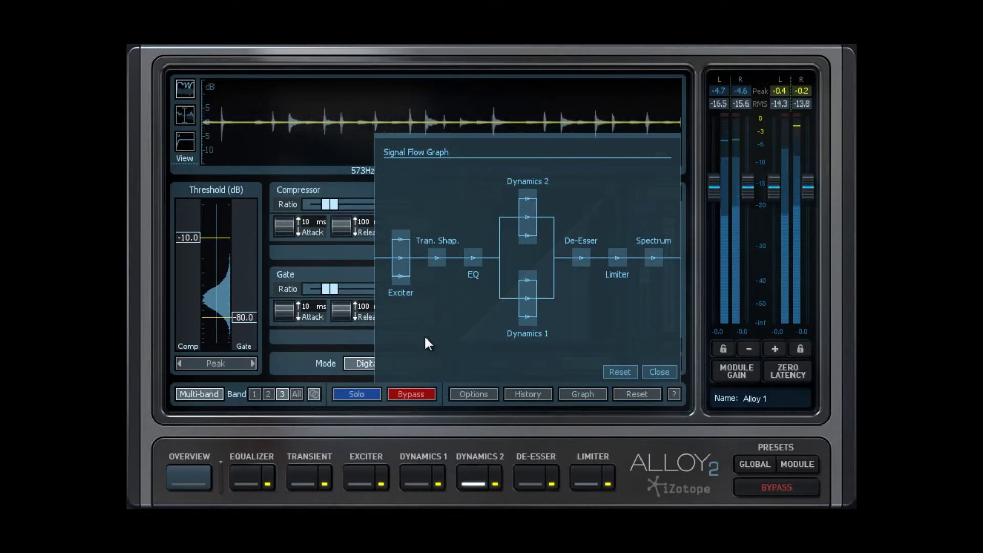
- Leave EQ band 2's filter type unchanged and show the Transient Shaper (Attack 7.8, Sustain -7.8)
{"action": "left_click", "coordinate": [657, 370]}
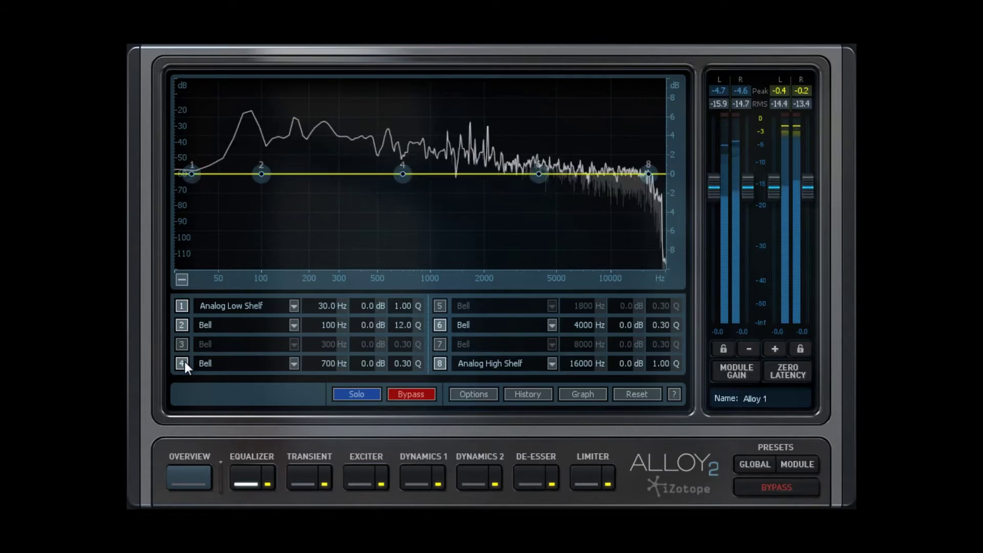
{"action": "left_click", "coordinate": [293, 324]}
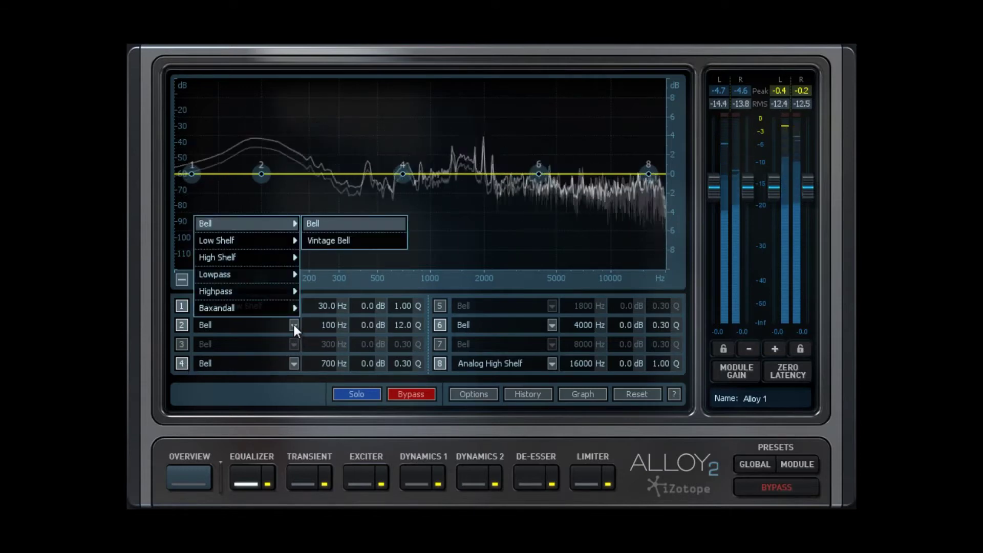
{"action": "mouse_move", "coordinate": [285, 314]}
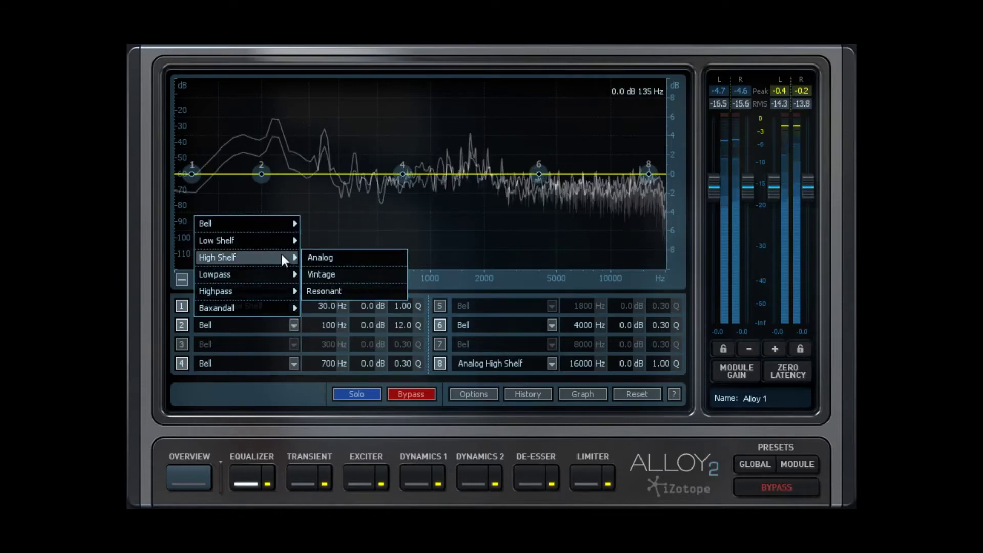
{"action": "mouse_move", "coordinate": [287, 240]}
{"action": "mouse_move", "coordinate": [286, 221]}
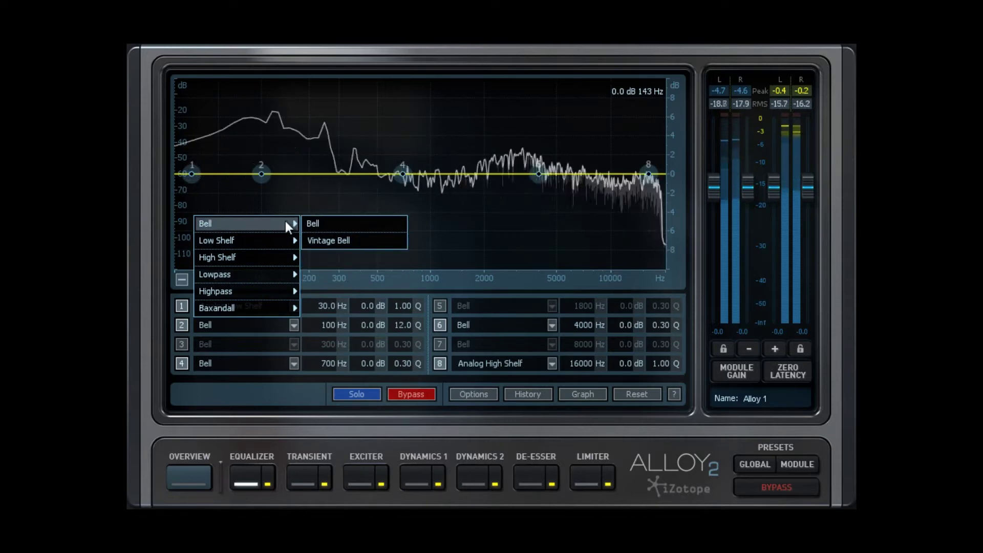
{"action": "left_click", "coordinate": [300, 198]}
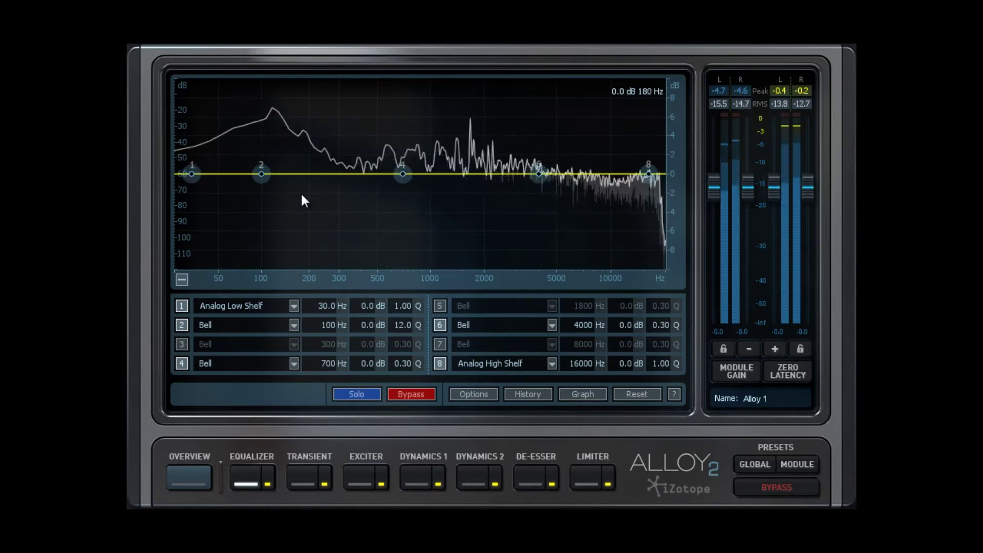
{"action": "left_click", "coordinate": [304, 478]}
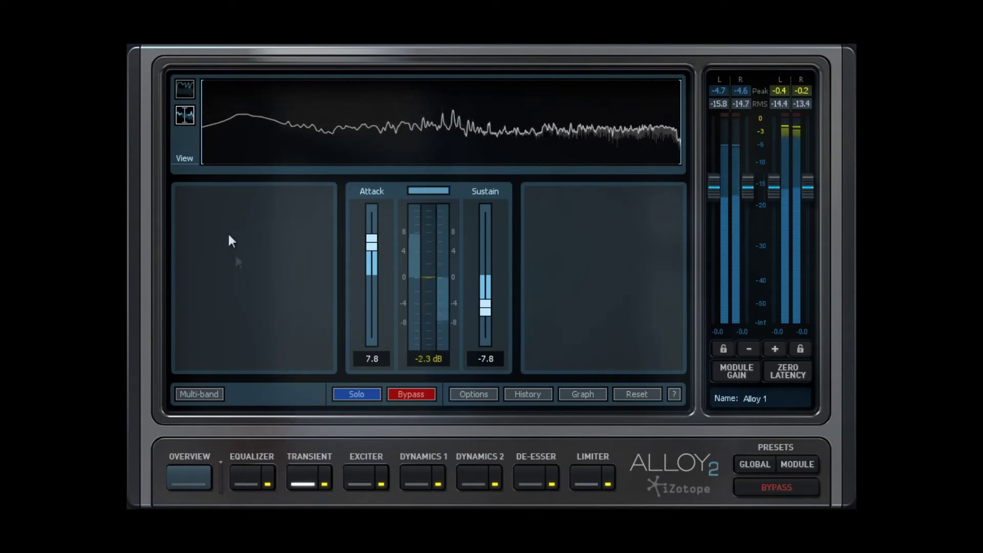
- Keep the Transient Shaper single-band and plot its attack and sustain traces over the waveform
{"action": "left_click", "coordinate": [202, 393]}
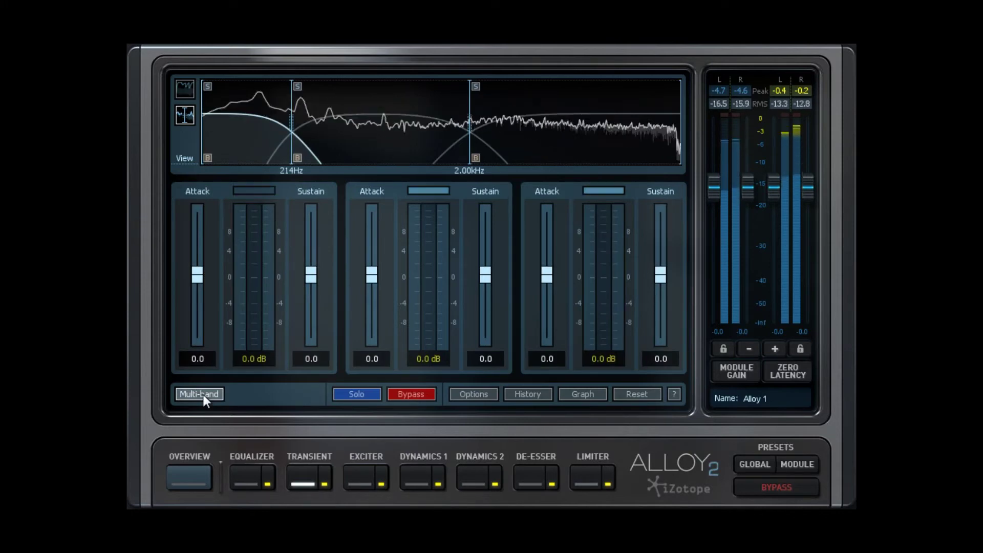
{"action": "left_click", "coordinate": [203, 395]}
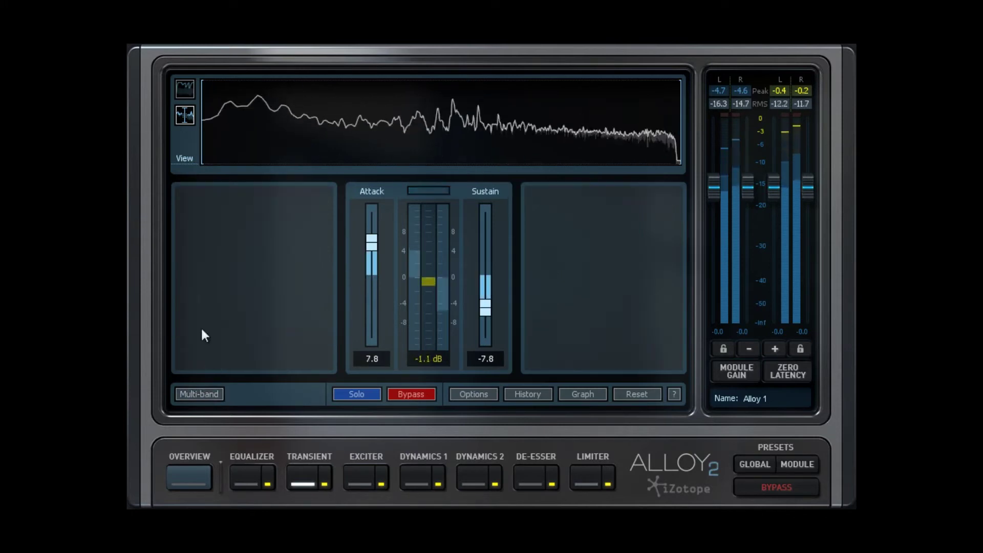
{"action": "left_click", "coordinate": [185, 90]}
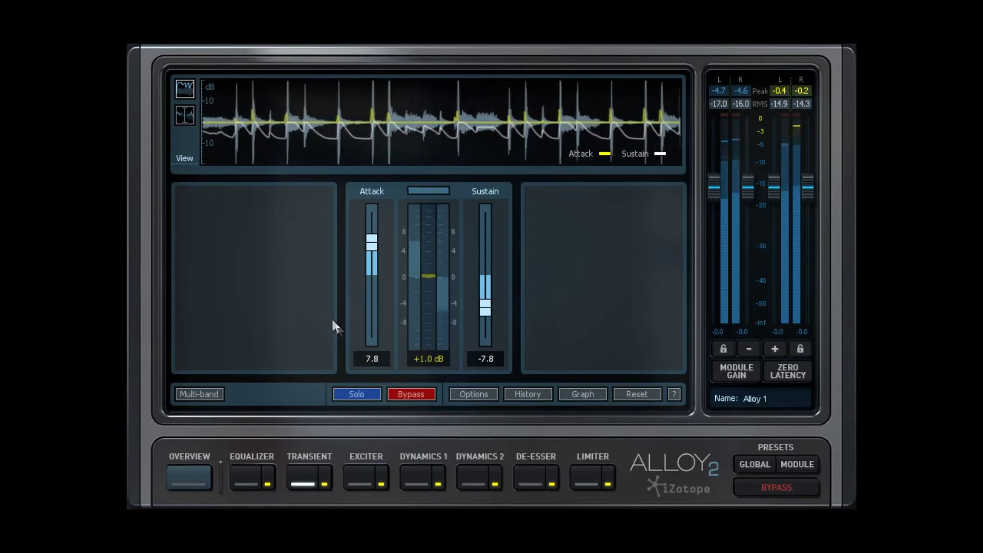
- Make the Exciter single-band, adjust its saturation blend, set Drive 0.5, Mix 60% and Width -13%
{"action": "left_click", "coordinate": [351, 478]}
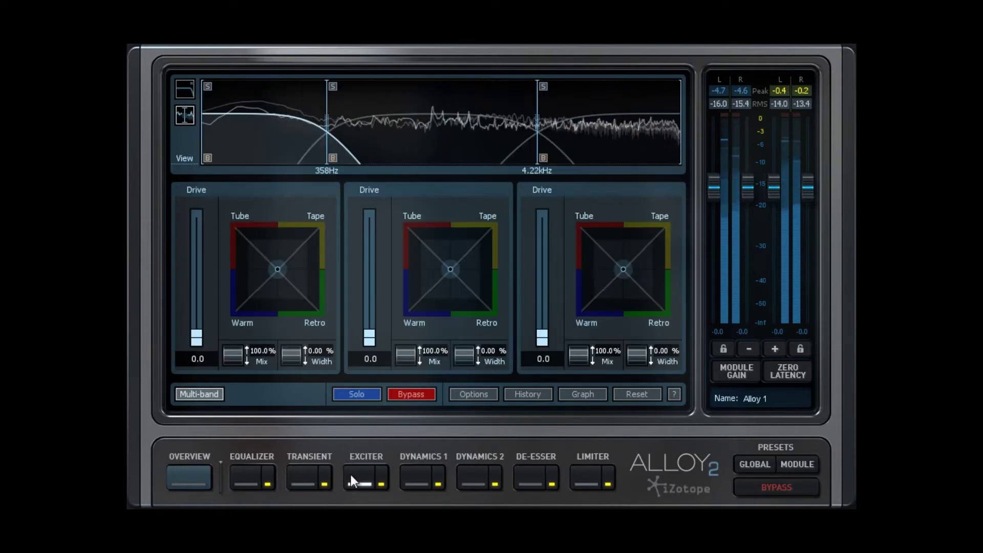
{"action": "left_click", "coordinate": [211, 395]}
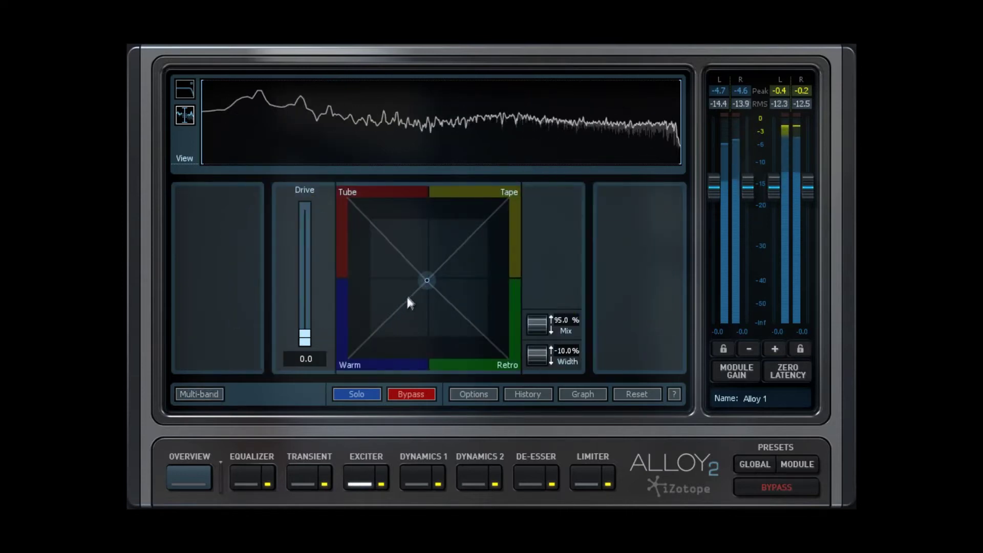
{"action": "mouse_move", "coordinate": [427, 281]}
{"action": "left_mouse_down"}
{"action": "mouse_move", "coordinate": [360, 336]}
{"action": "mouse_move", "coordinate": [442, 345]}
{"action": "mouse_move", "coordinate": [484, 331]}
{"action": "mouse_move", "coordinate": [510, 276]}
{"action": "mouse_move", "coordinate": [505, 200]}
{"action": "mouse_move", "coordinate": [431, 253]}
{"action": "mouse_move", "coordinate": [426, 276]}
{"action": "left_mouse_up"}
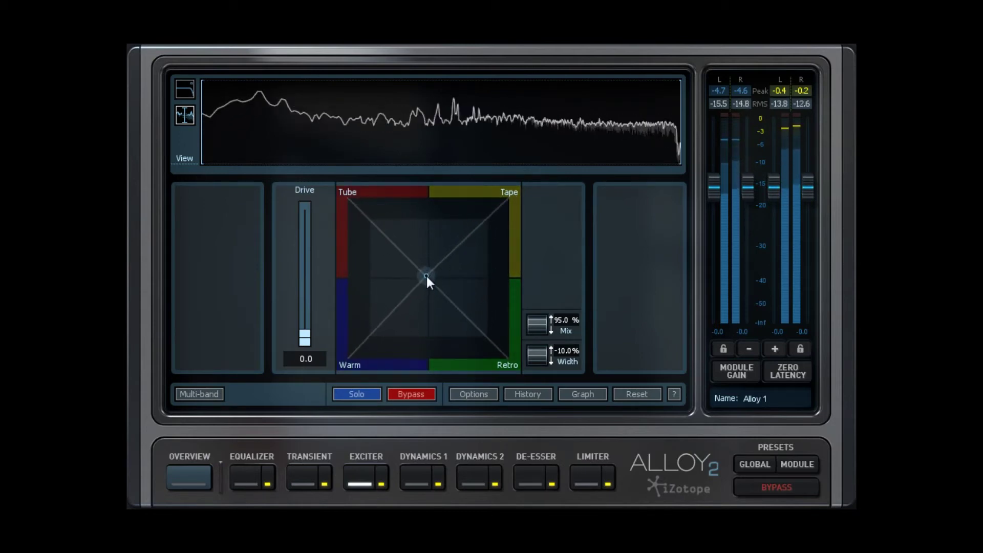
{"action": "left_click_drag", "start_coordinate": [305, 333], "coordinate": [309, 287]}
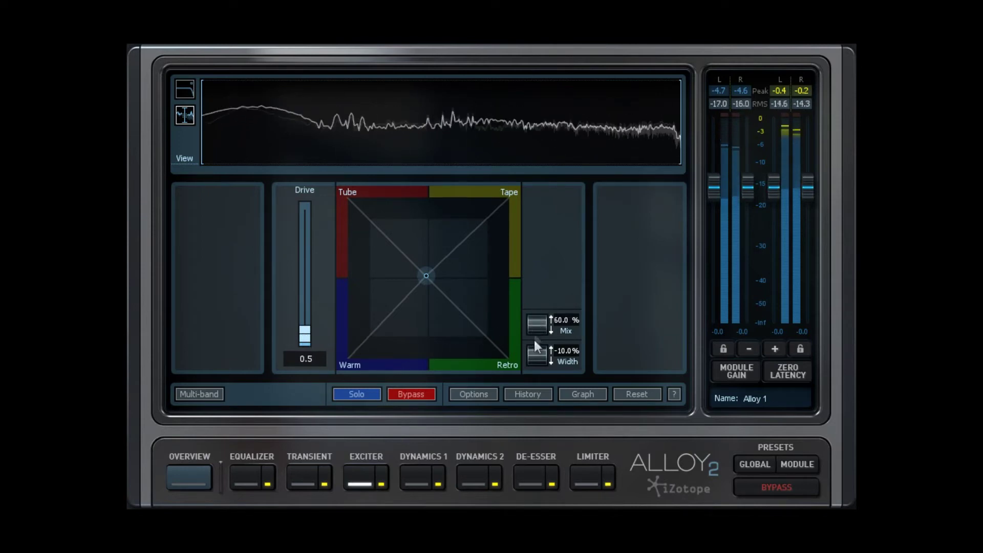
{"action": "left_click_drag", "start_coordinate": [541, 414], "coordinate": [541, 412]}
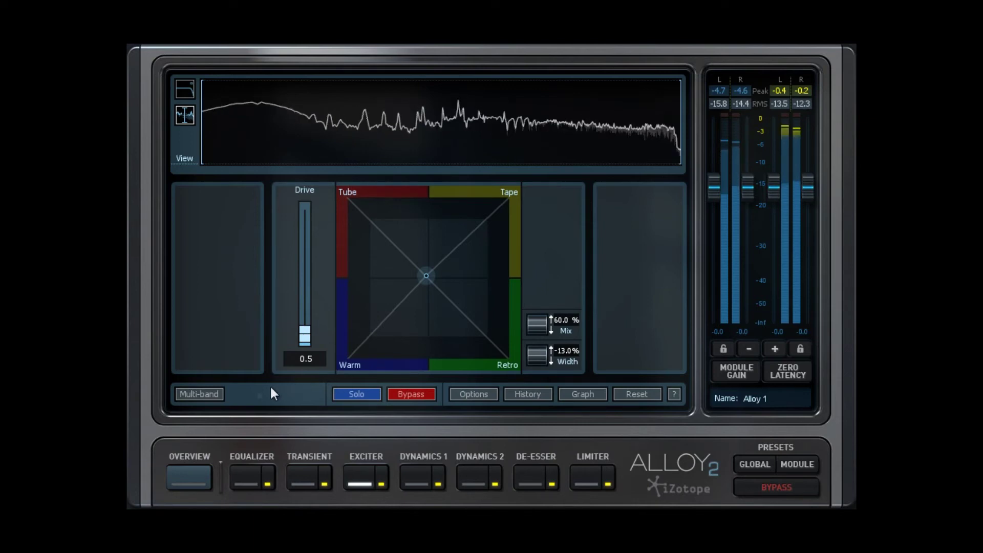
- Preview the exciter's high-shelf curve, return to the spectrum, and bring up the De-Esser
{"action": "left_click", "coordinate": [184, 95]}
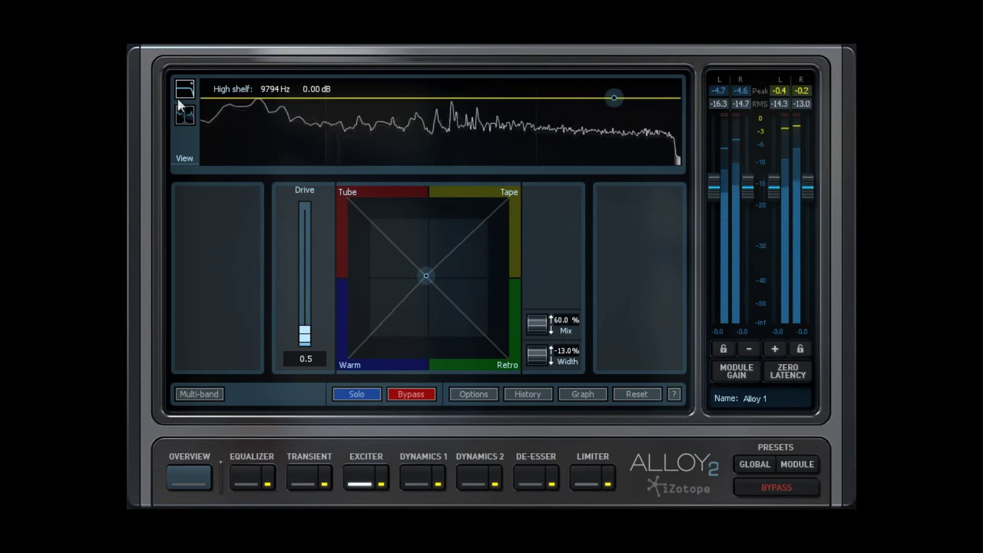
{"action": "left_click", "coordinate": [183, 116]}
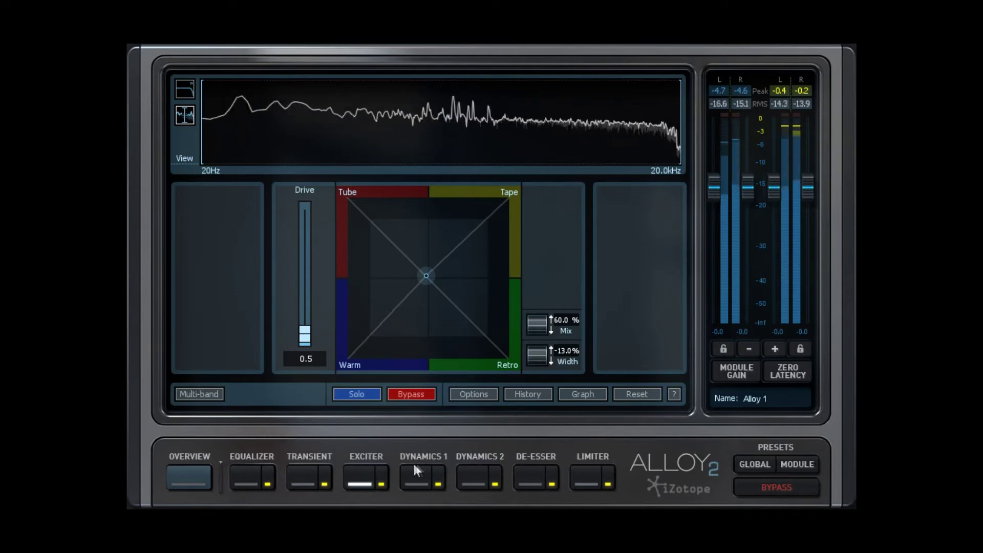
{"action": "left_click", "coordinate": [533, 476]}
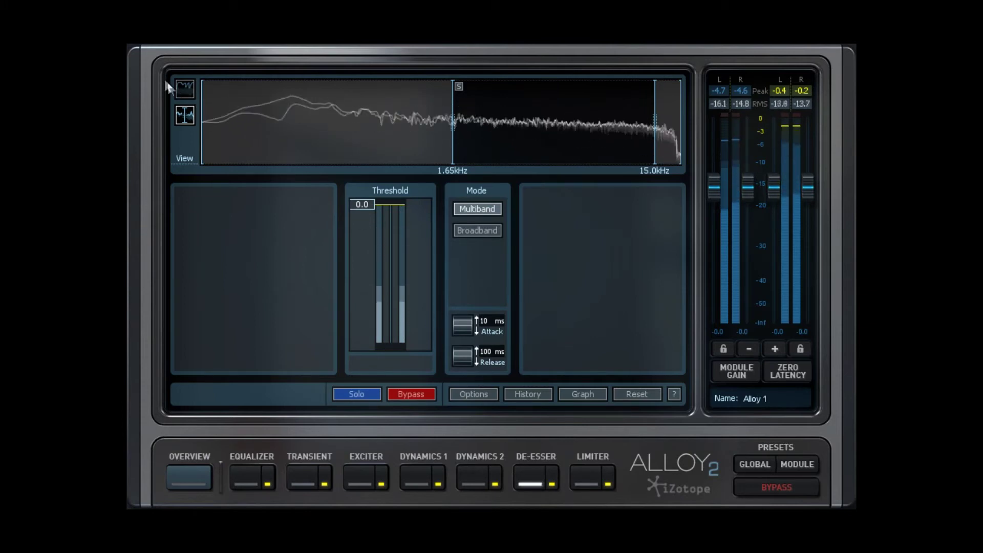
- Check the De-Esser's gain reduction and spectrum, then show the Limiter (Hard mode, threshold -5.6)
{"action": "left_click", "coordinate": [186, 88]}
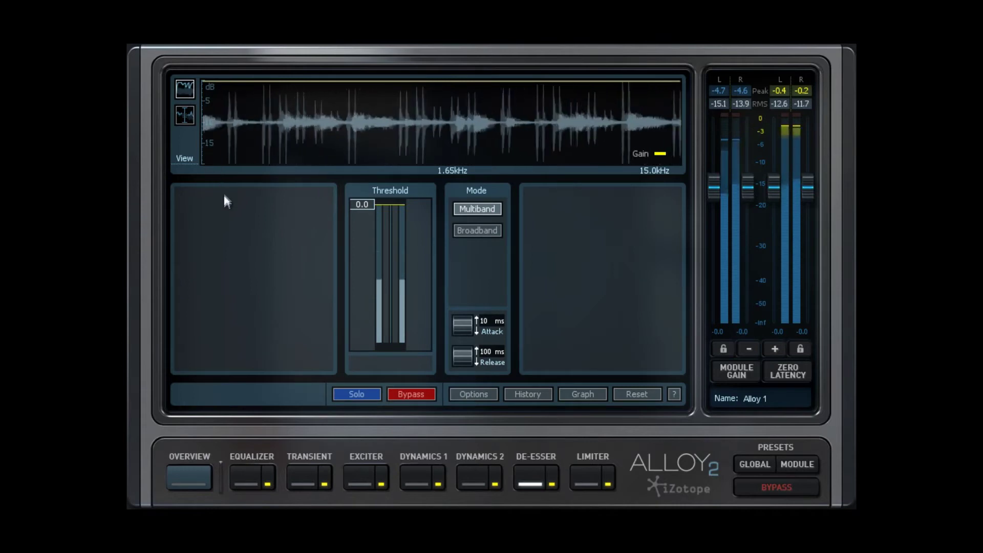
{"action": "left_click", "coordinate": [185, 114]}
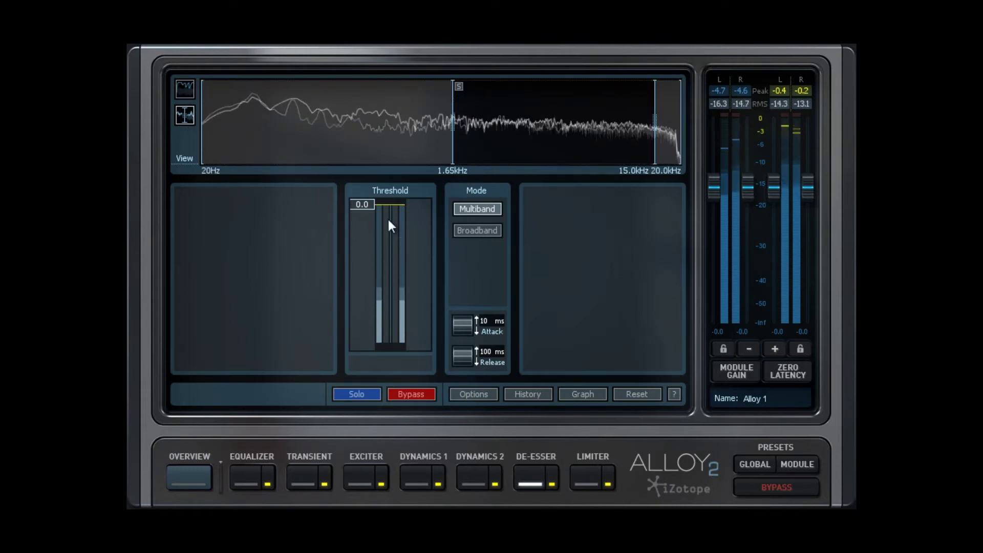
{"action": "left_click", "coordinate": [598, 478]}
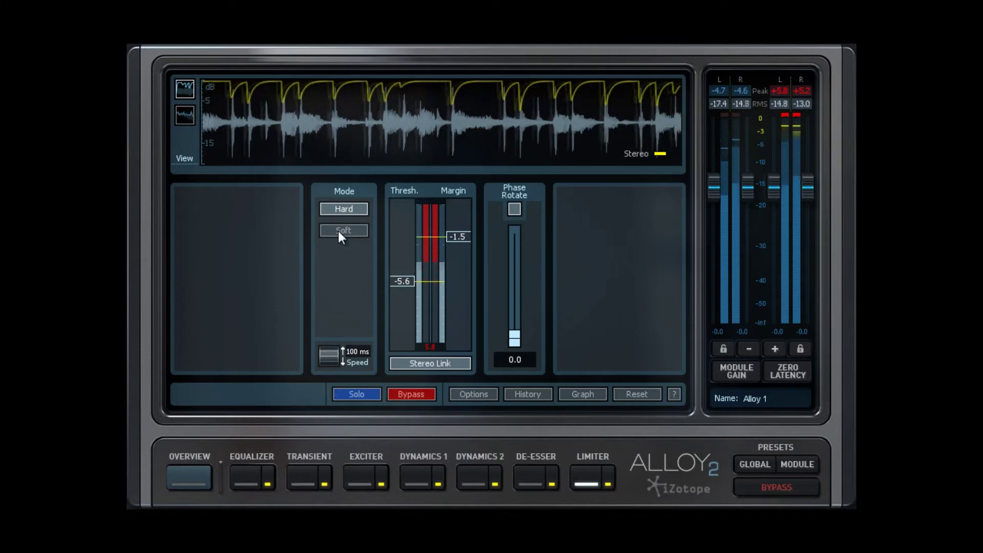
- Leave the limiter stereo-linked with phase rotation at 0.0, then return to Dynamics 1
{"action": "left_click", "coordinate": [431, 365]}
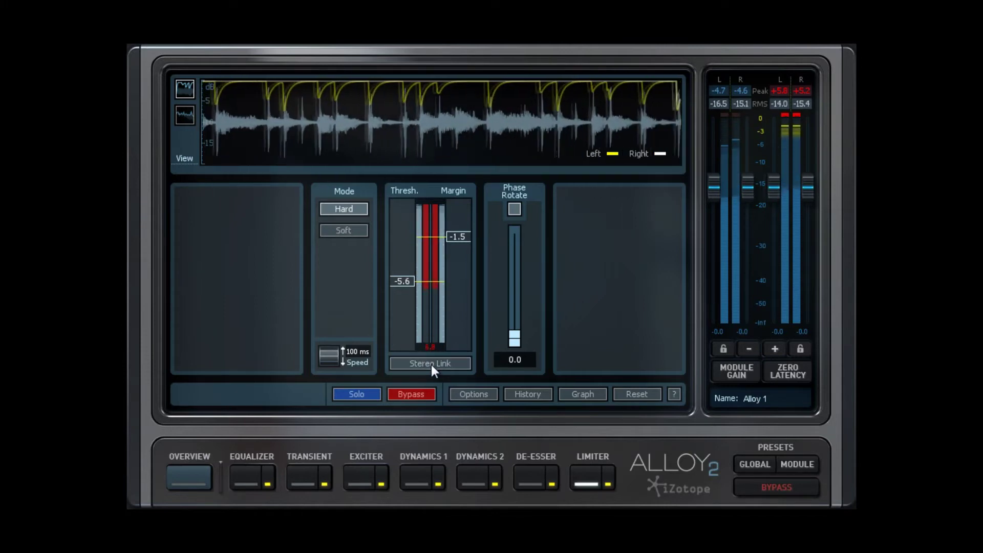
{"action": "left_click", "coordinate": [431, 365]}
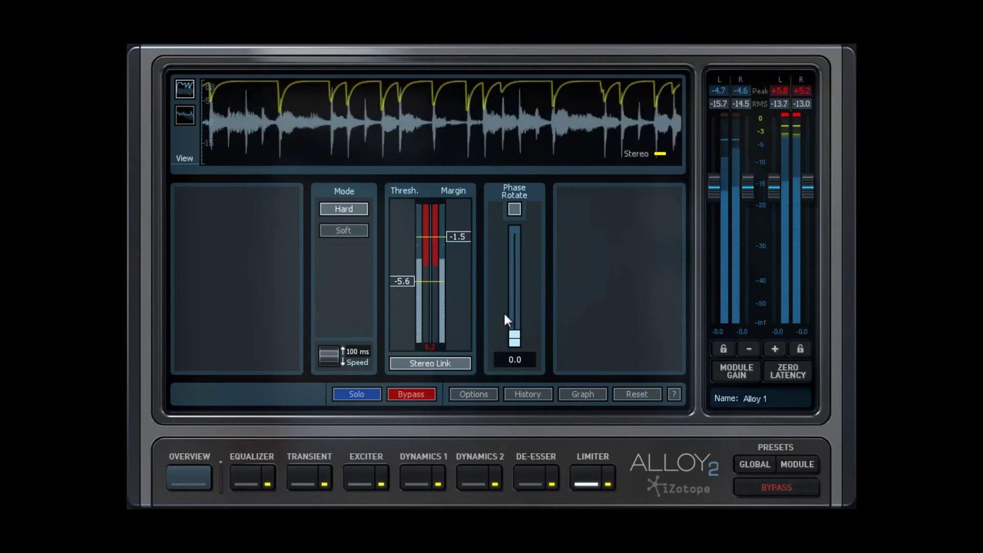
{"action": "mouse_move", "coordinate": [515, 340]}
{"action": "left_mouse_down"}
{"action": "mouse_move", "coordinate": [517, 296]}
{"action": "mouse_move", "coordinate": [511, 349]}
{"action": "left_mouse_up"}
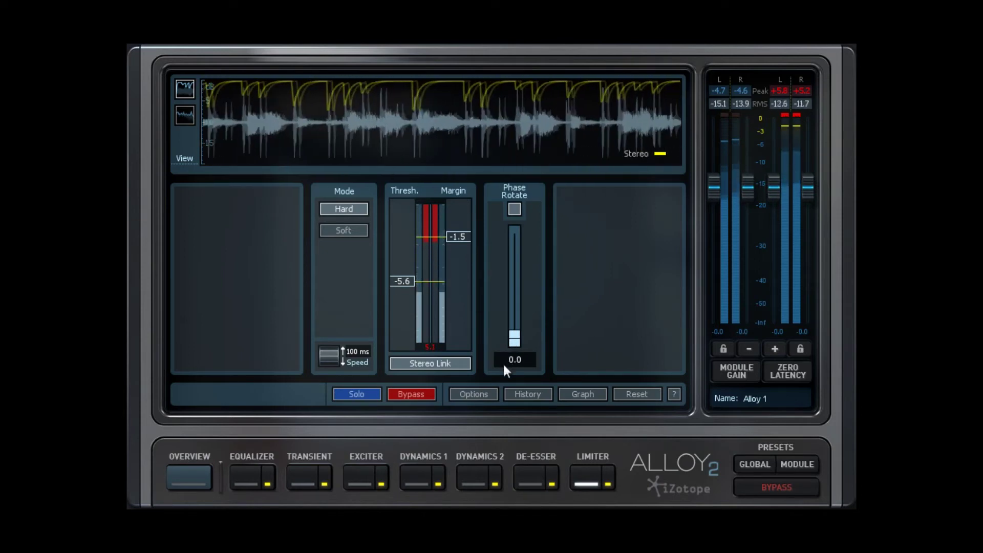
{"action": "left_click", "coordinate": [418, 476]}
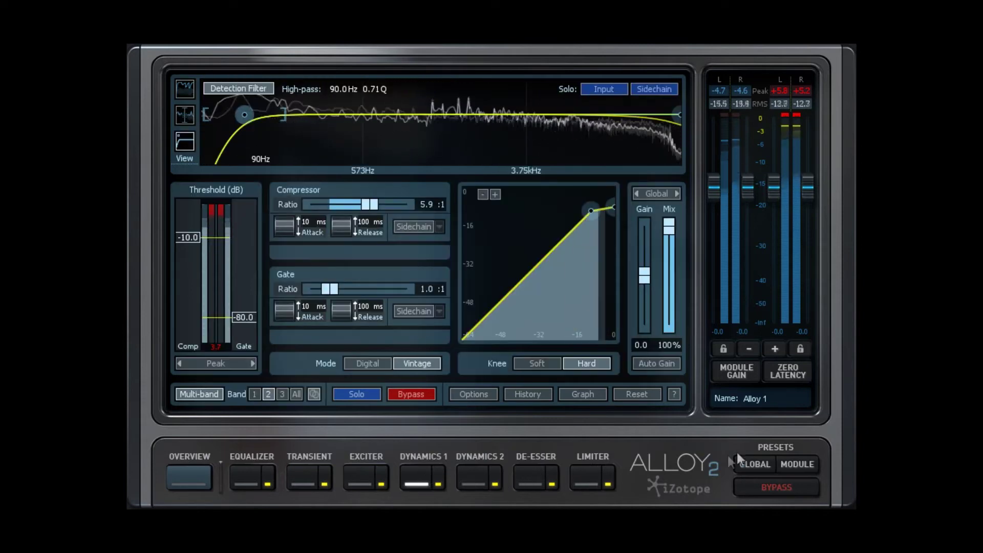
{"action": "left_click", "coordinate": [794, 467]}
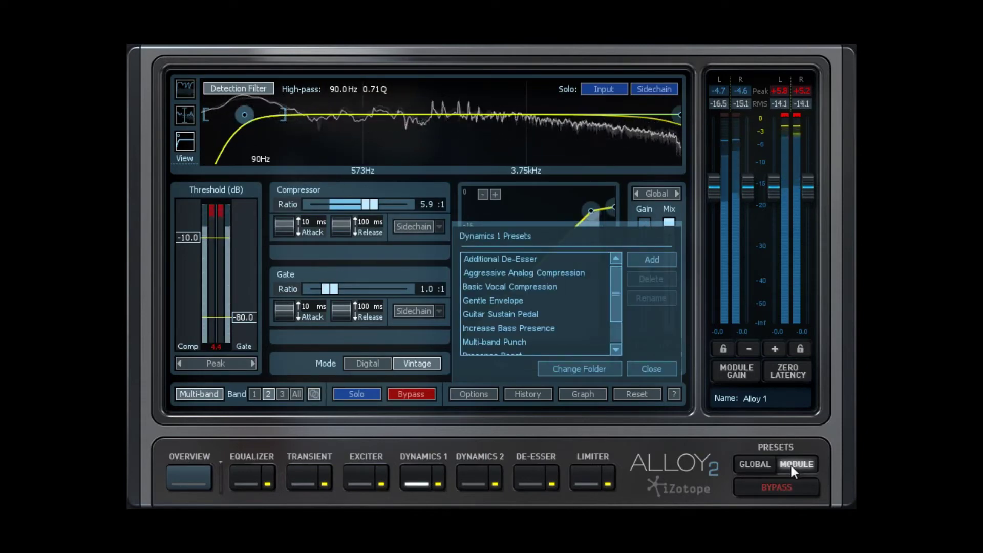
{"action": "left_click", "coordinate": [756, 464]}
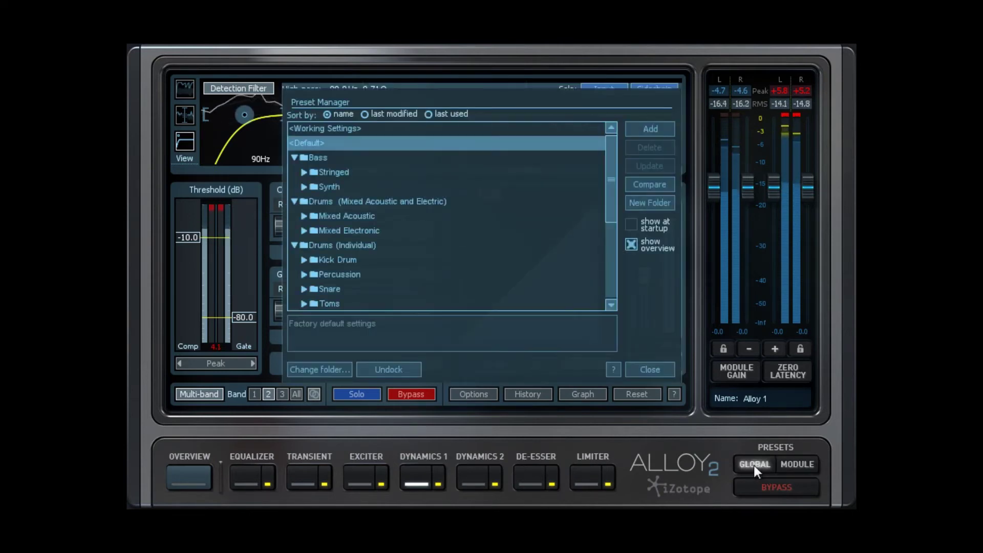
{"action": "double_click", "coordinate": [382, 171]}
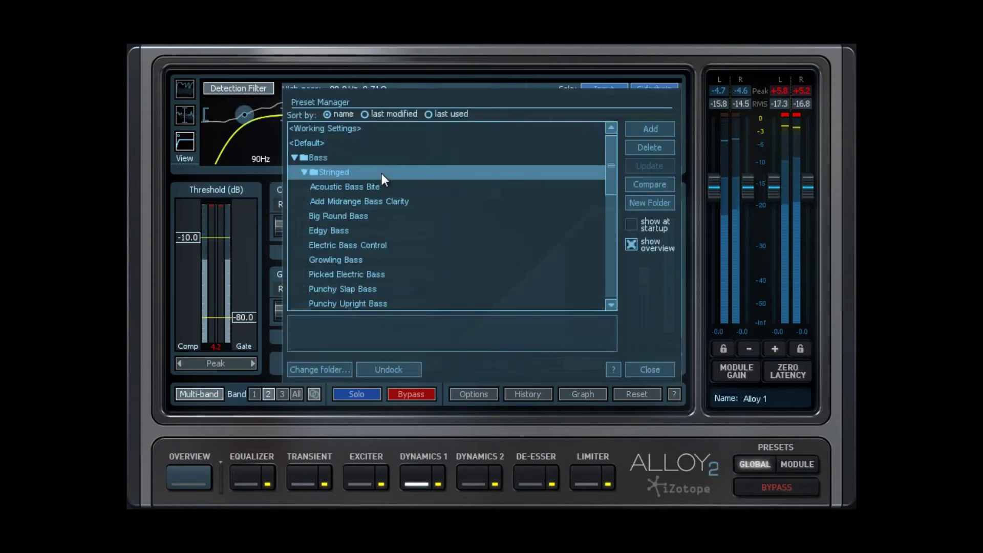
{"action": "left_click_drag", "start_coordinate": [607, 181], "coordinate": [606, 236]}
{"action": "left_click", "coordinate": [407, 261]}
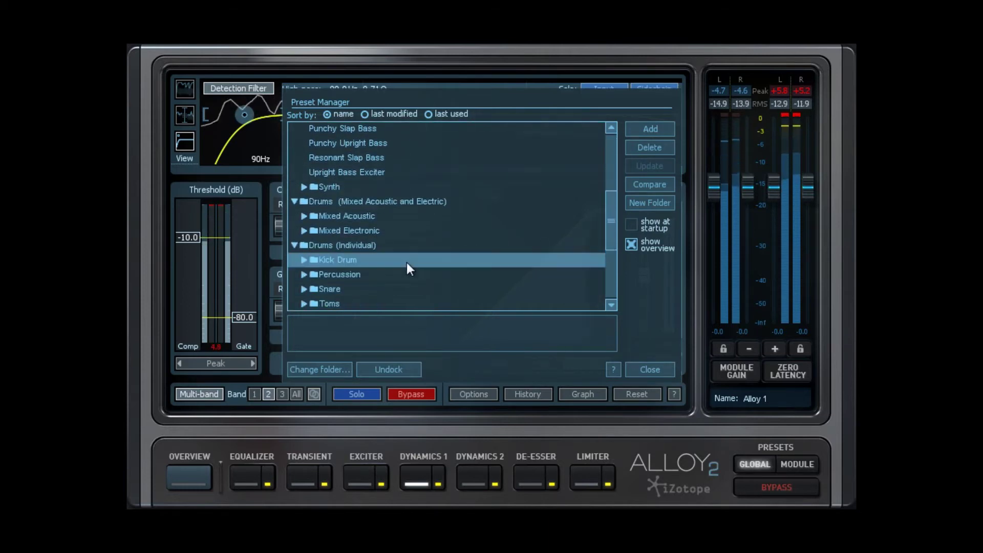
{"action": "left_click", "coordinate": [344, 216]}
{"action": "double_click", "coordinate": [344, 215]}
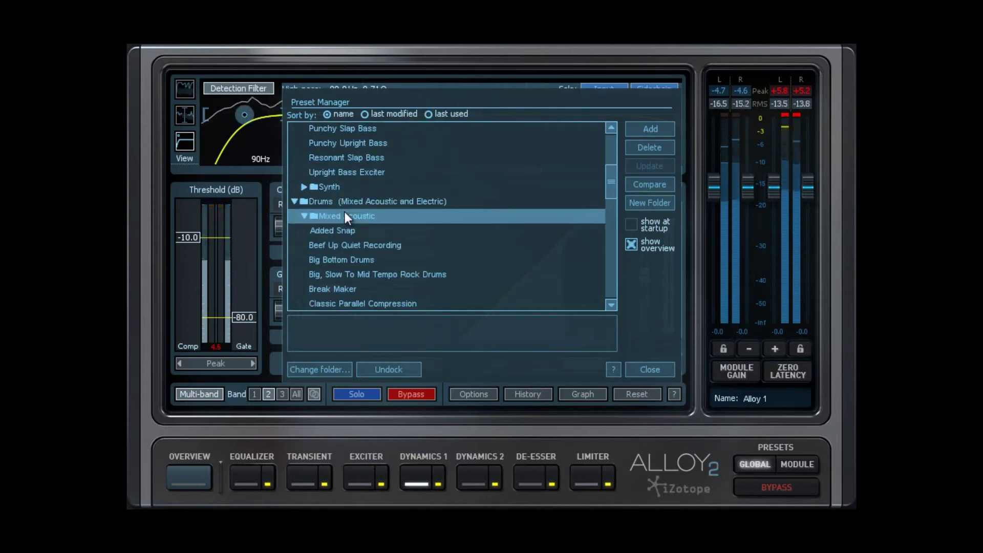
{"action": "left_click_drag", "start_coordinate": [609, 187], "coordinate": [599, 271]}
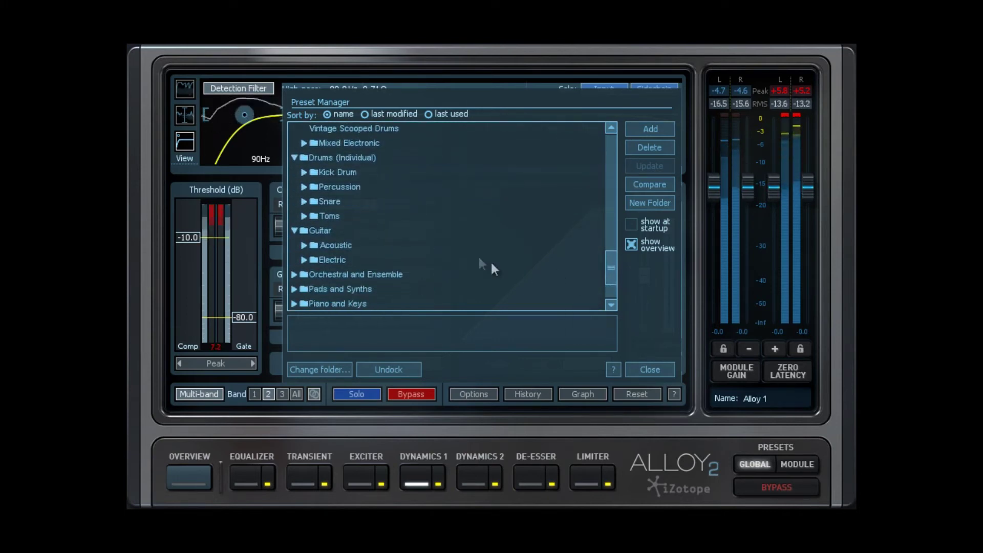
{"action": "double_click", "coordinate": [440, 260]}
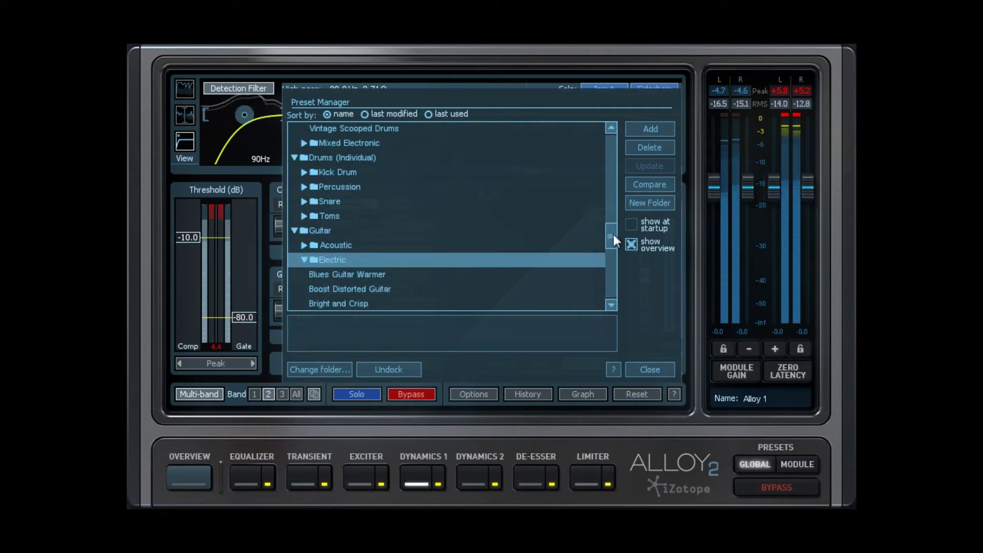
{"action": "left_click_drag", "start_coordinate": [614, 234], "coordinate": [610, 288]}
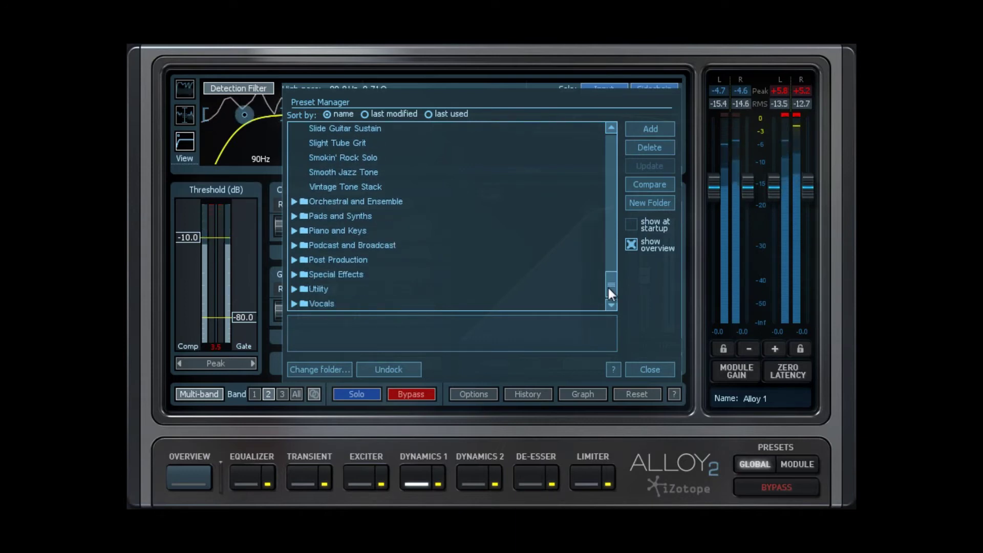
{"action": "double_click", "coordinate": [504, 262]}
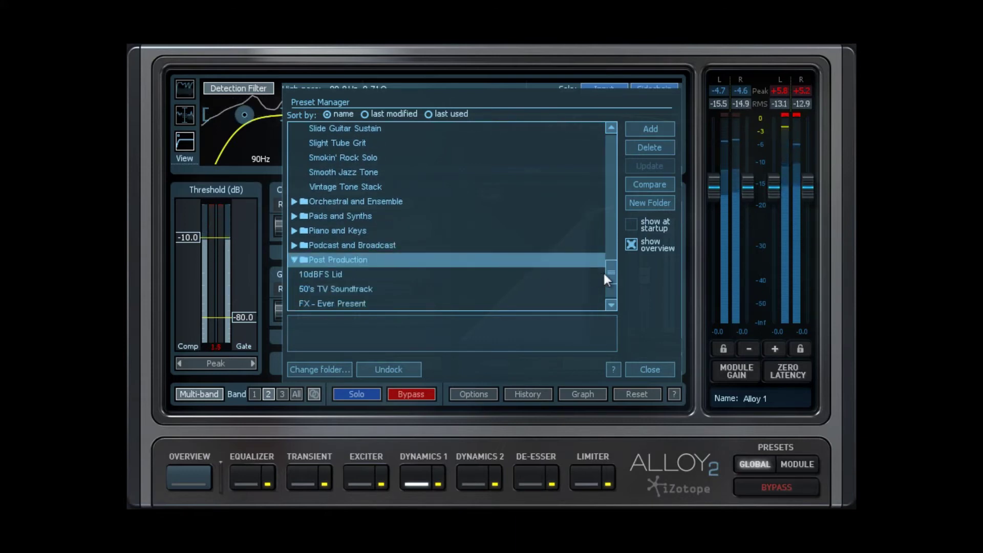
{"action": "left_click_drag", "start_coordinate": [605, 273], "coordinate": [605, 285]}
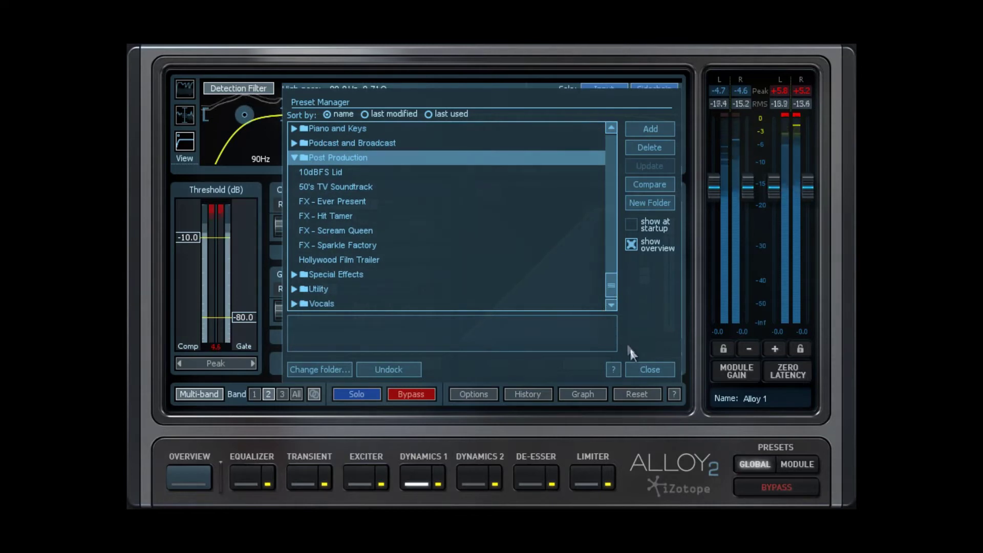
{"action": "left_click", "coordinate": [646, 370]}
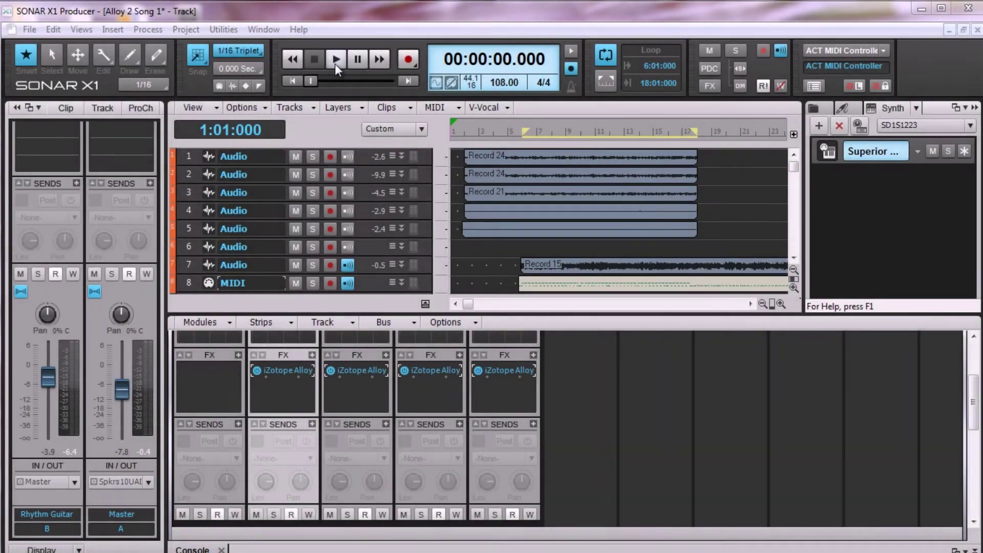
- Play the song from the start, solo the Rhythm Guitar bus and open its Alloy 2 instance
{"action": "left_click", "coordinate": [335, 59]}
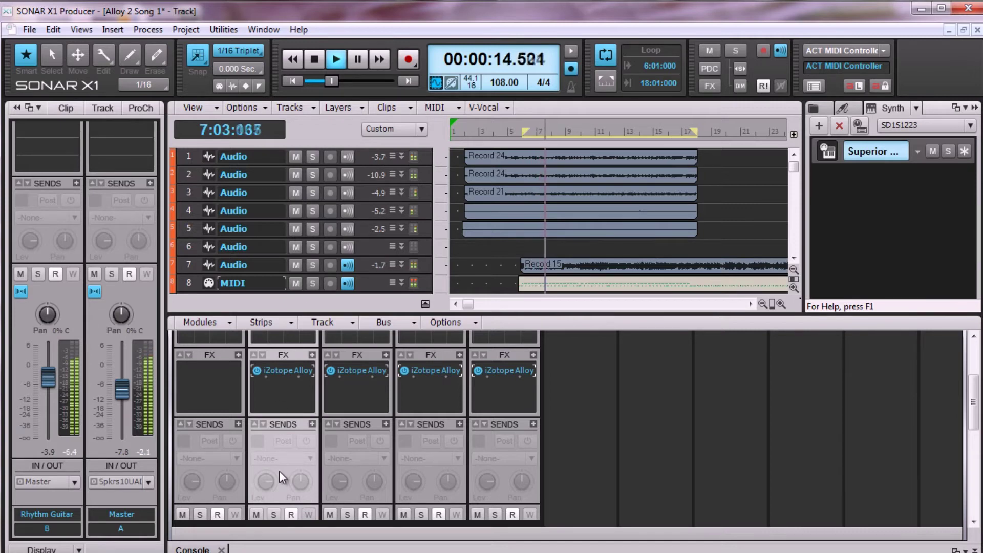
{"action": "left_click", "coordinate": [273, 515]}
{"action": "double_click", "coordinate": [293, 372]}
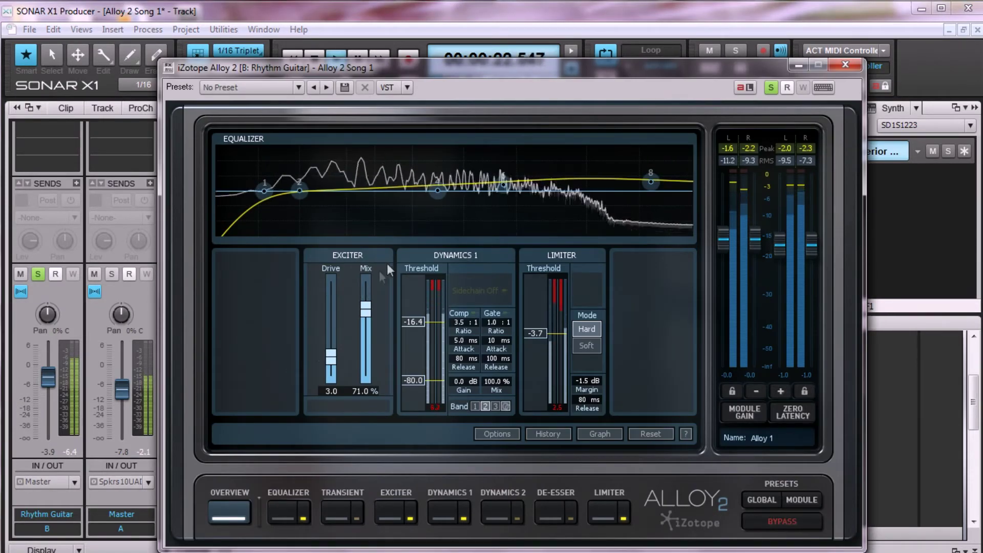
- A/B the rhythm guitar with Alloy bypassed and active, then display the full Equalizer settings
{"action": "left_click", "coordinate": [792, 522]}
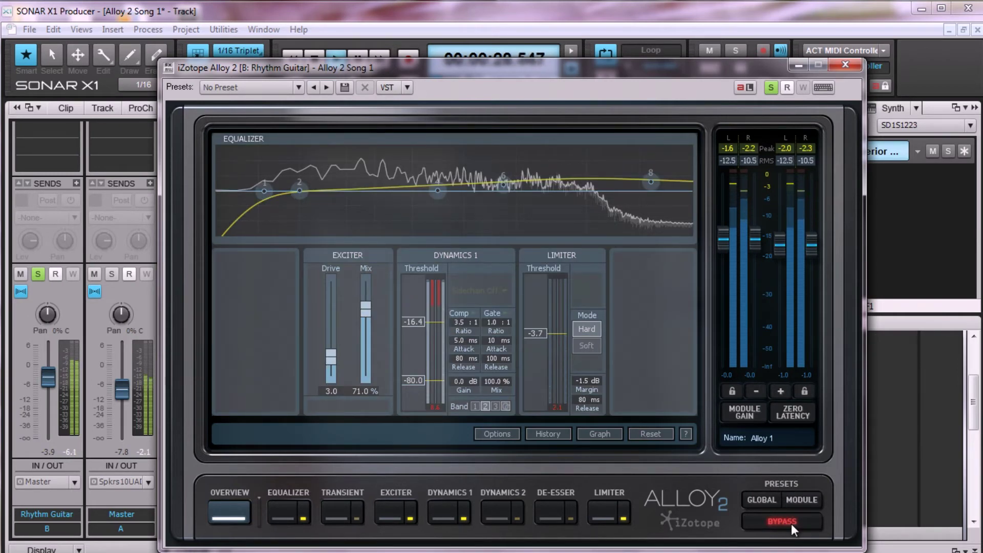
{"action": "left_click", "coordinate": [792, 522]}
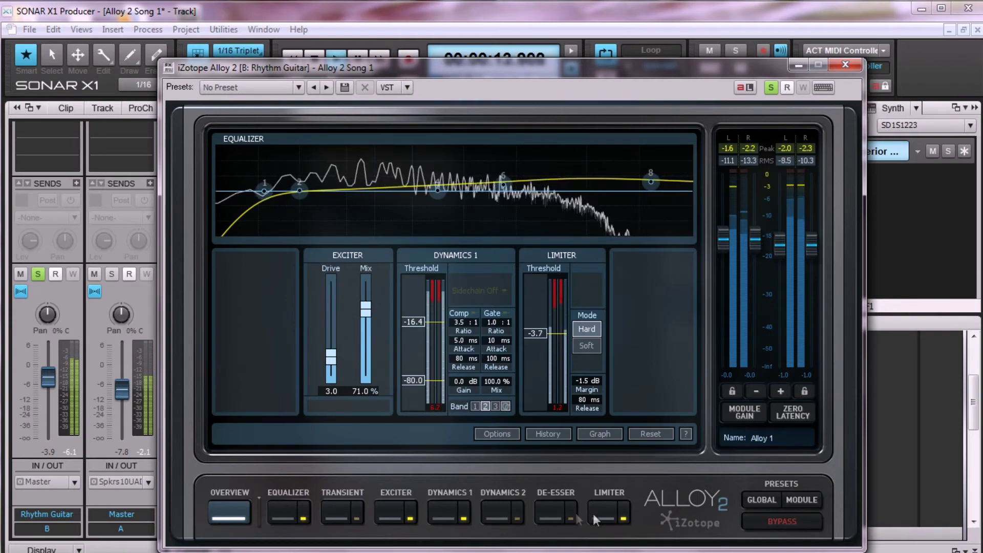
{"action": "left_click", "coordinate": [289, 517]}
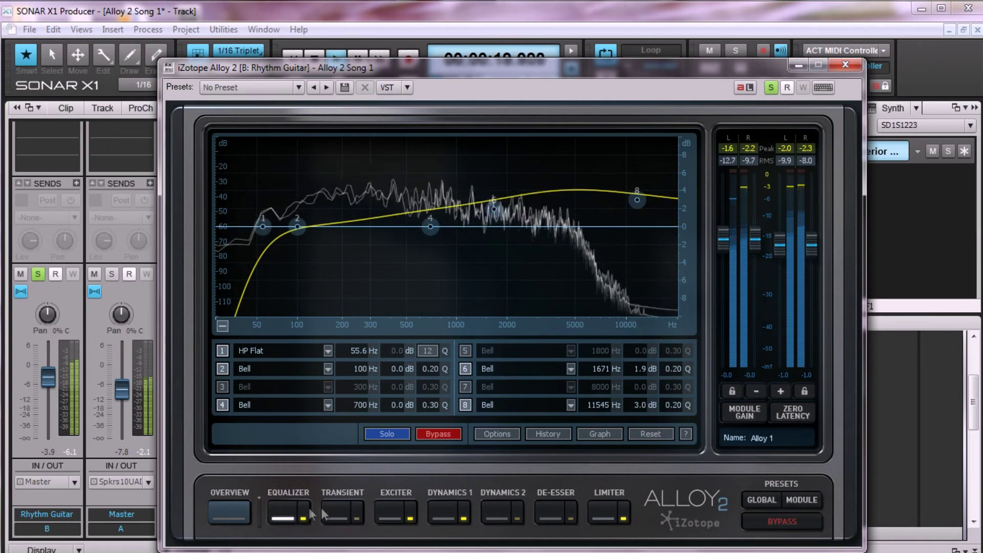
- Bypass the Equalizer module to compare, then show the Exciter (Drive 3.0, Mix 71.0%, Width 35.0%)
{"action": "left_click", "coordinate": [300, 509]}
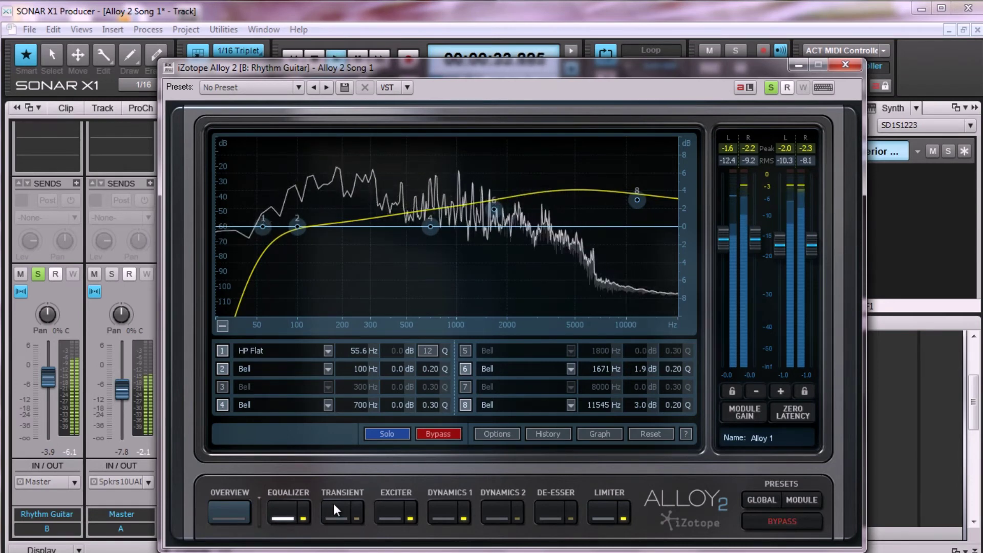
{"action": "left_click", "coordinate": [388, 510]}
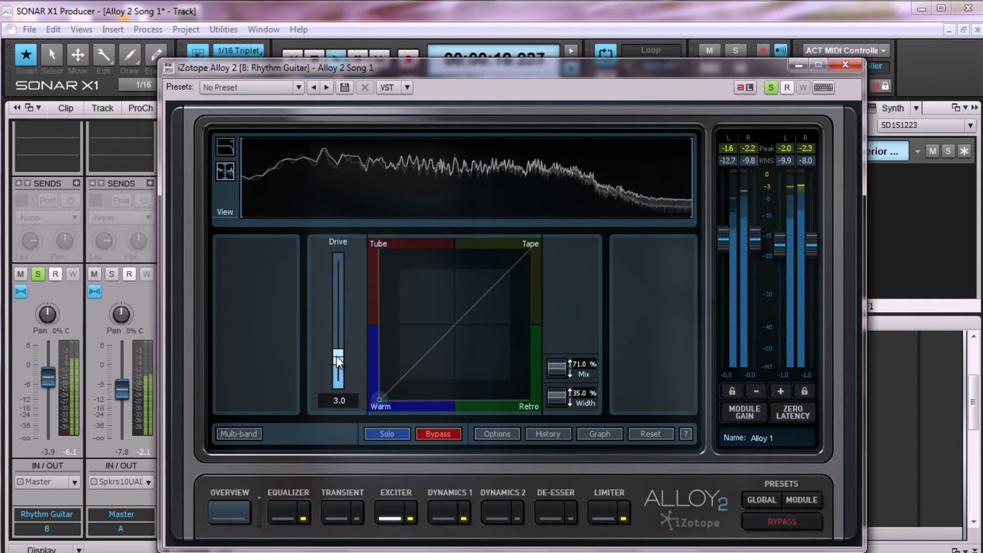
- Push Exciter Drive to about 8.1 and sweep the saturation blend through Tube, Retro and Warm
{"action": "left_click_drag", "start_coordinate": [337, 356], "coordinate": [350, 307]}
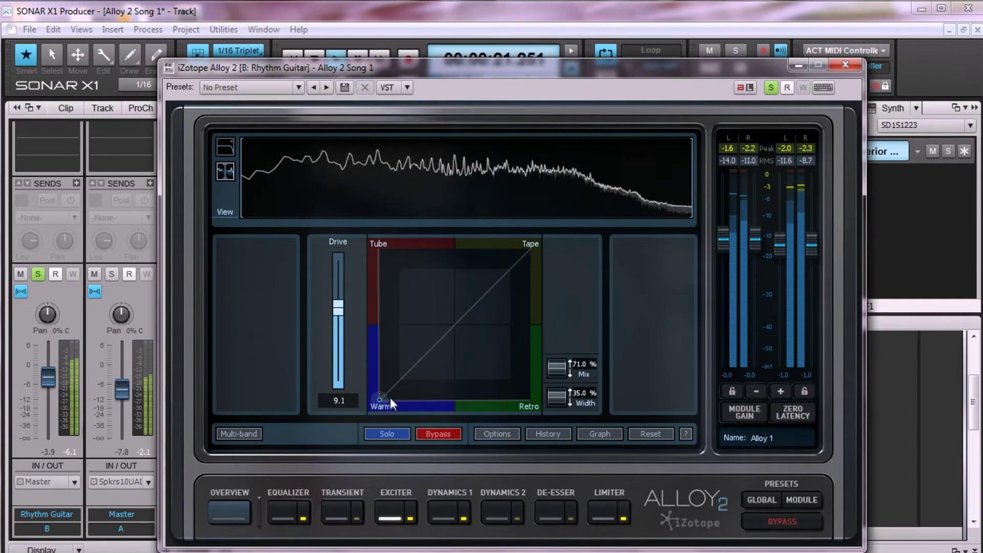
{"action": "left_click_drag", "start_coordinate": [379, 397], "coordinate": [354, 249]}
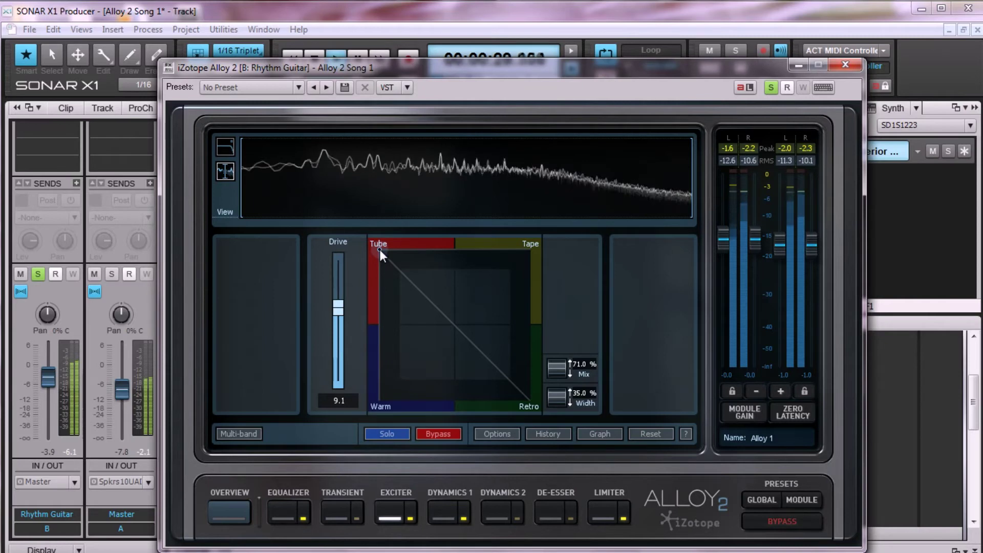
{"action": "left_click_drag", "start_coordinate": [379, 250], "coordinate": [539, 406]}
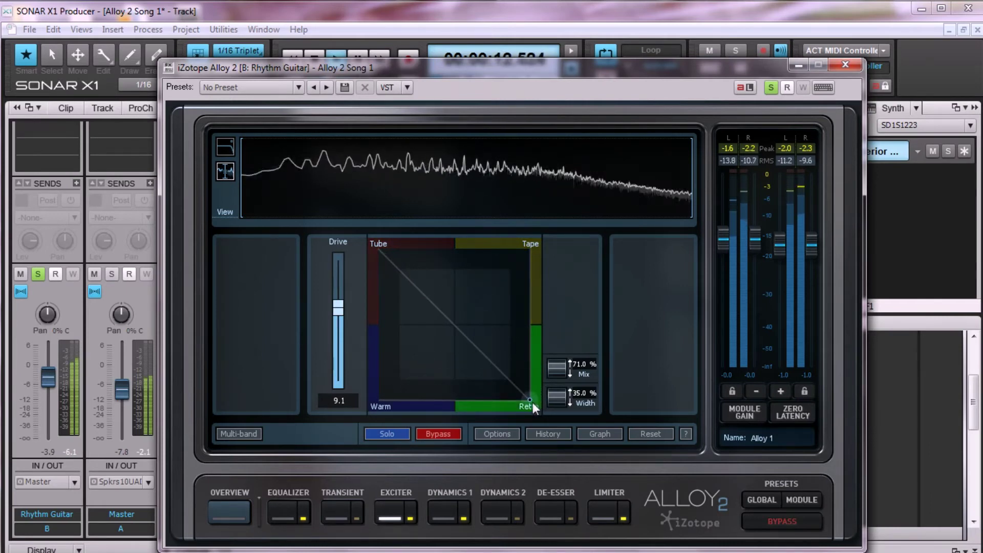
{"action": "left_click_drag", "start_coordinate": [530, 398], "coordinate": [374, 398]}
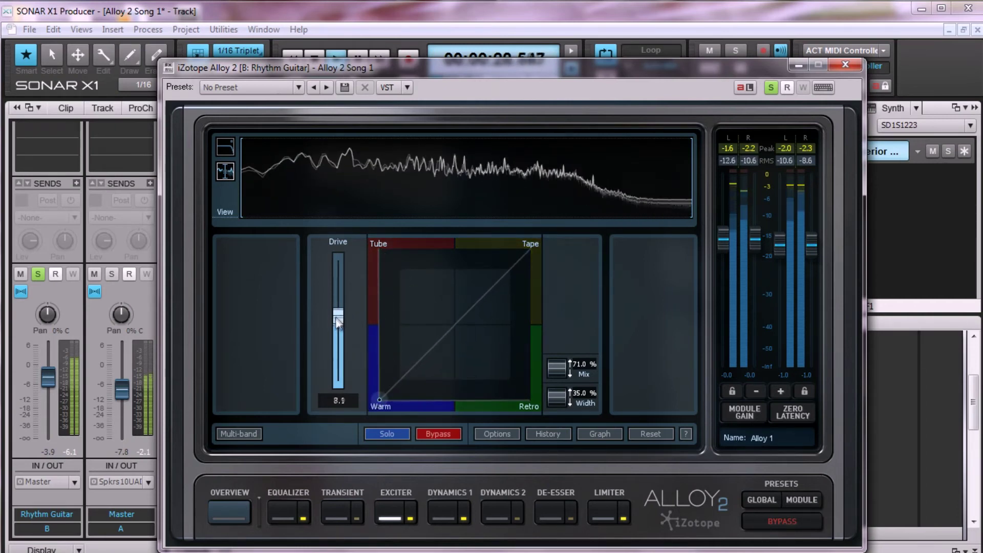
- Set Exciter Drive to 2.8 and Width to 37.0%, A/B the Exciter, then show Dynamics 1
{"action": "left_click_drag", "start_coordinate": [332, 348], "coordinate": [333, 358]}
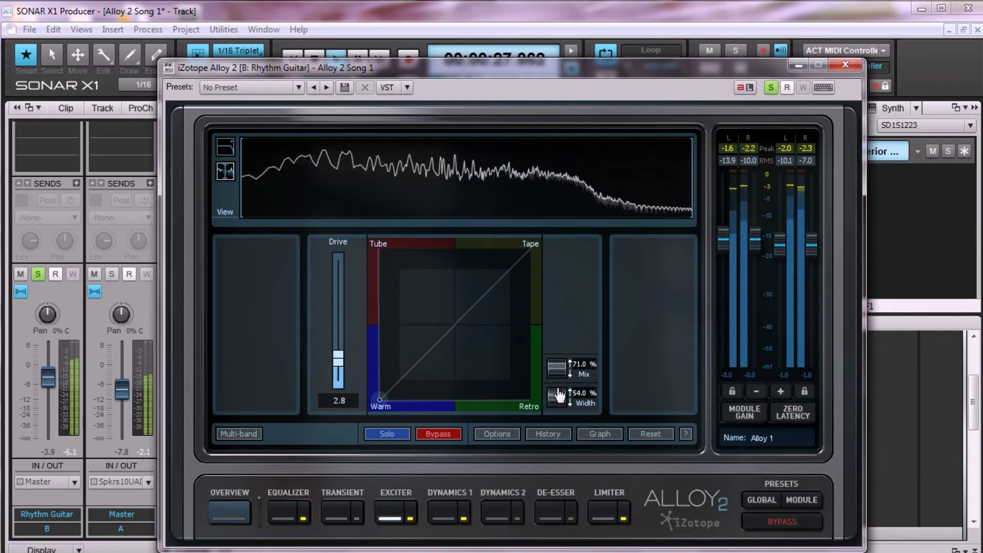
{"action": "left_click_drag", "start_coordinate": [560, 400], "coordinate": [558, 405]}
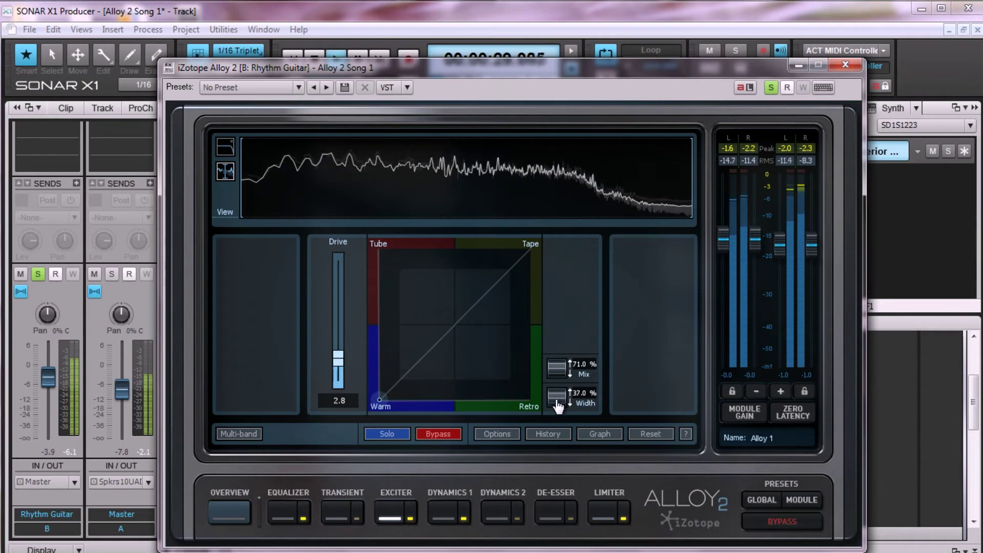
{"action": "left_click", "coordinate": [408, 513]}
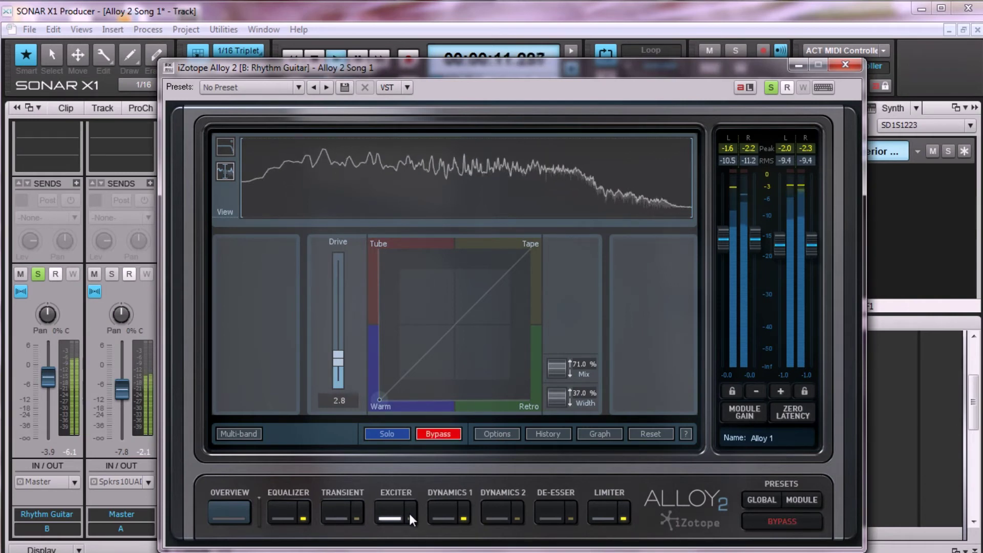
{"action": "left_click", "coordinate": [410, 514]}
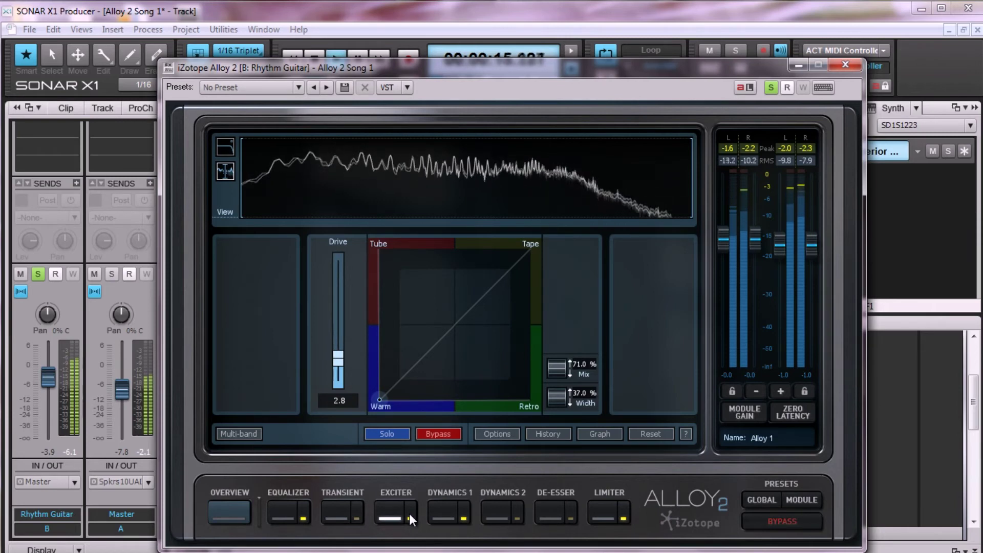
{"action": "left_click", "coordinate": [440, 511]}
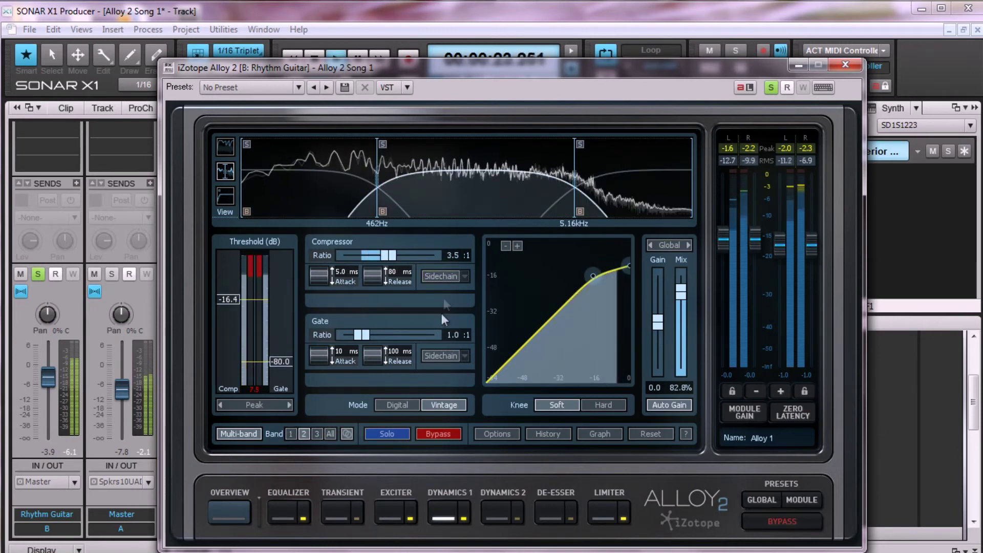
- Toggle Dynamics 1 off and on twice, leaving it enabled, then display the Limiter module
{"action": "left_click", "coordinate": [465, 514]}
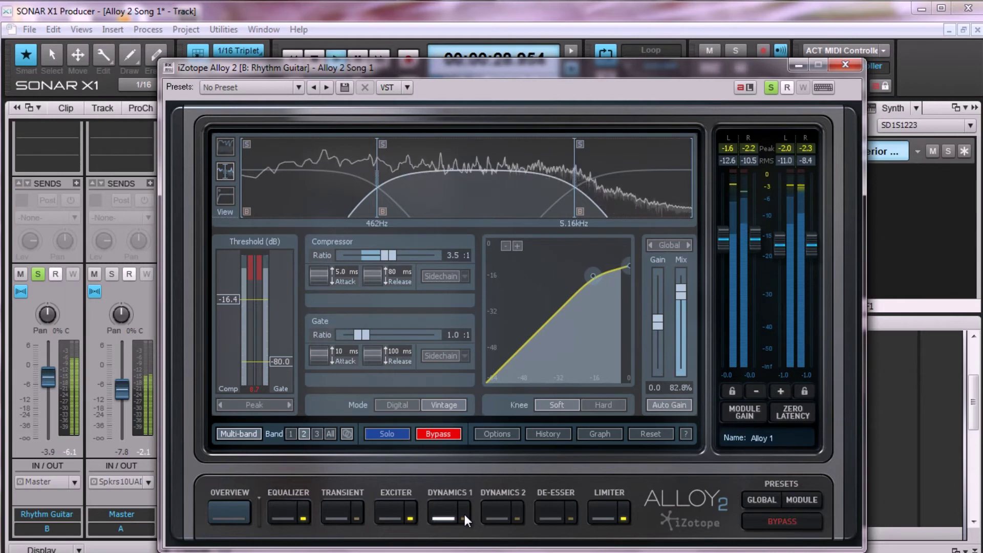
{"action": "left_click", "coordinate": [465, 514]}
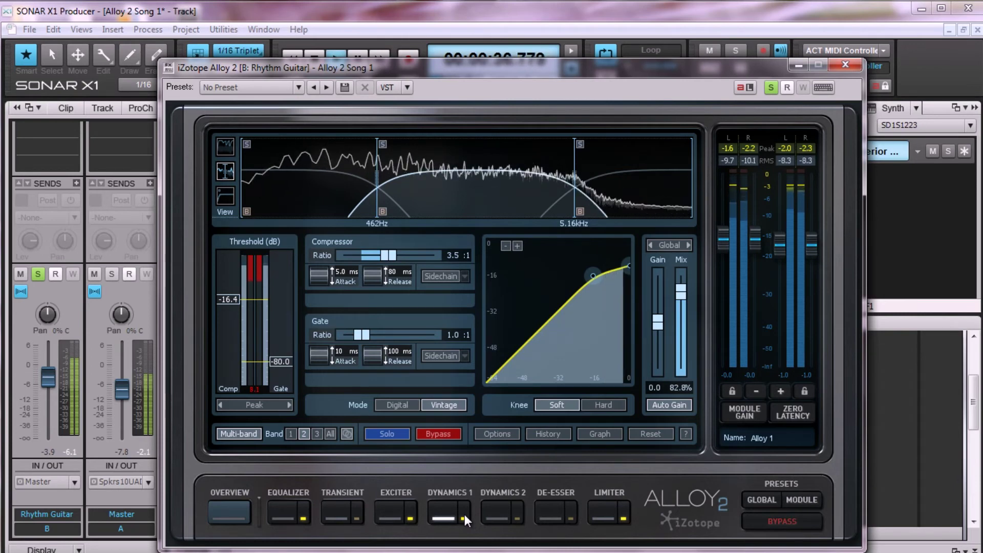
{"action": "left_click", "coordinate": [465, 514]}
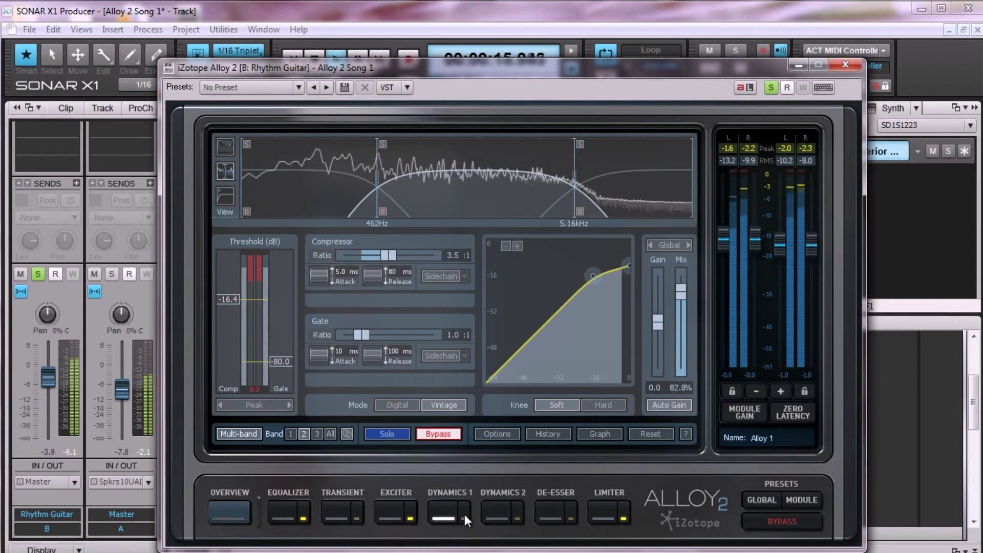
{"action": "left_click", "coordinate": [465, 514]}
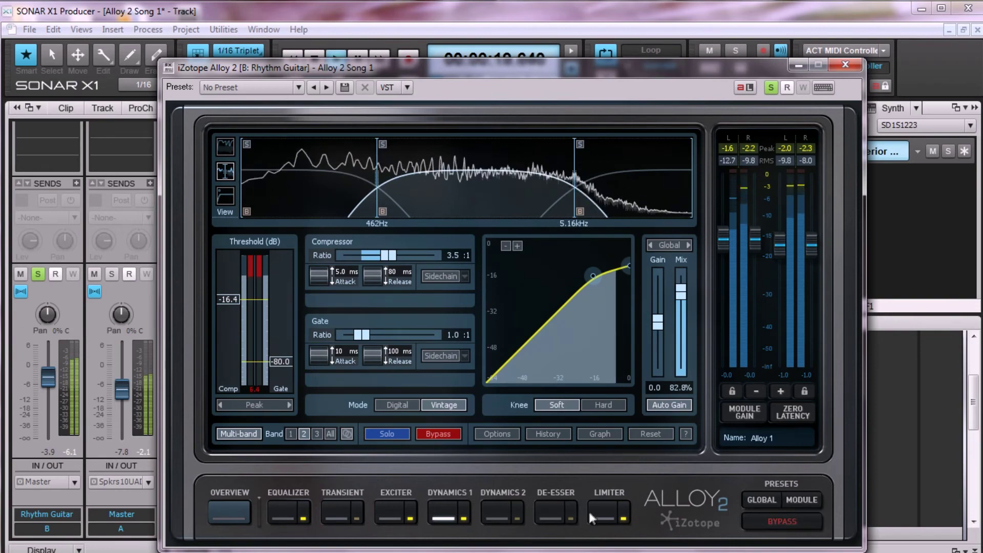
{"action": "left_click", "coordinate": [602, 512]}
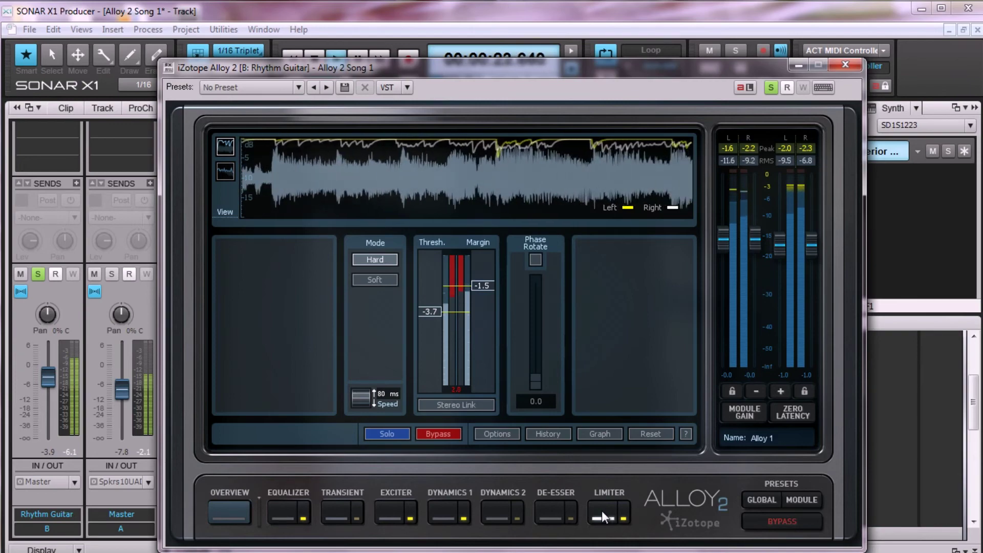
- Bypass and restore the whole Alloy chain, unsolo the Rhythm Guitar and close the plug-in window
{"action": "left_click", "coordinate": [773, 523]}
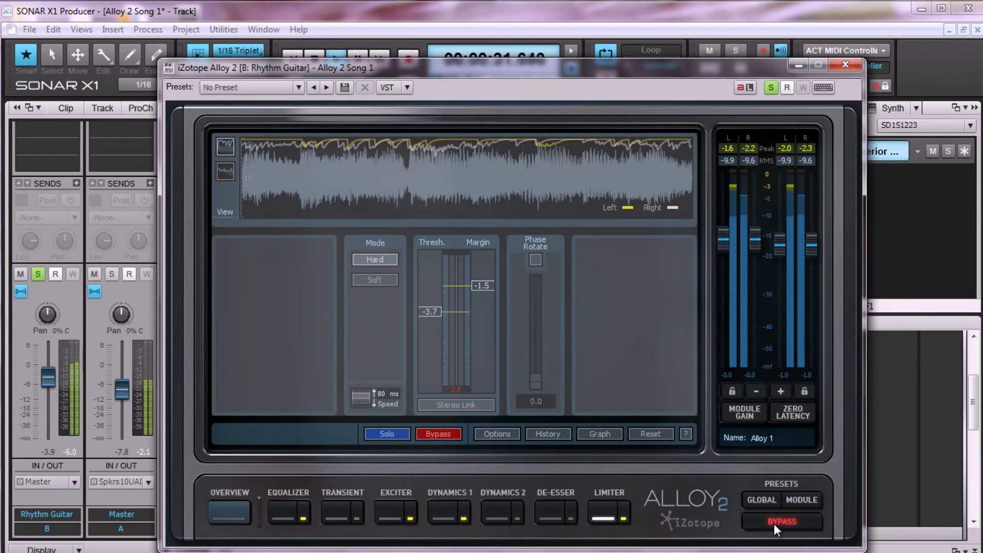
{"action": "left_click", "coordinate": [774, 523]}
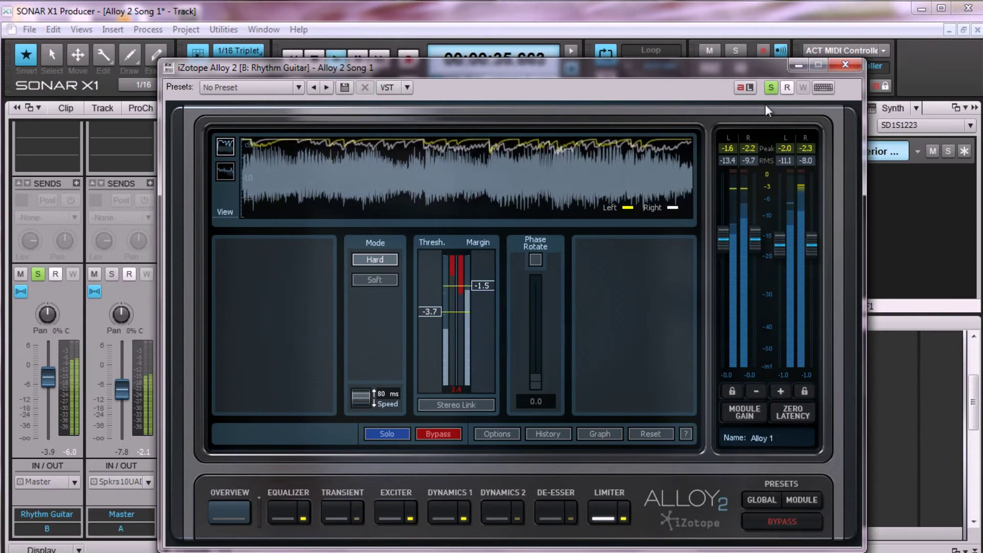
{"action": "left_click", "coordinate": [770, 88]}
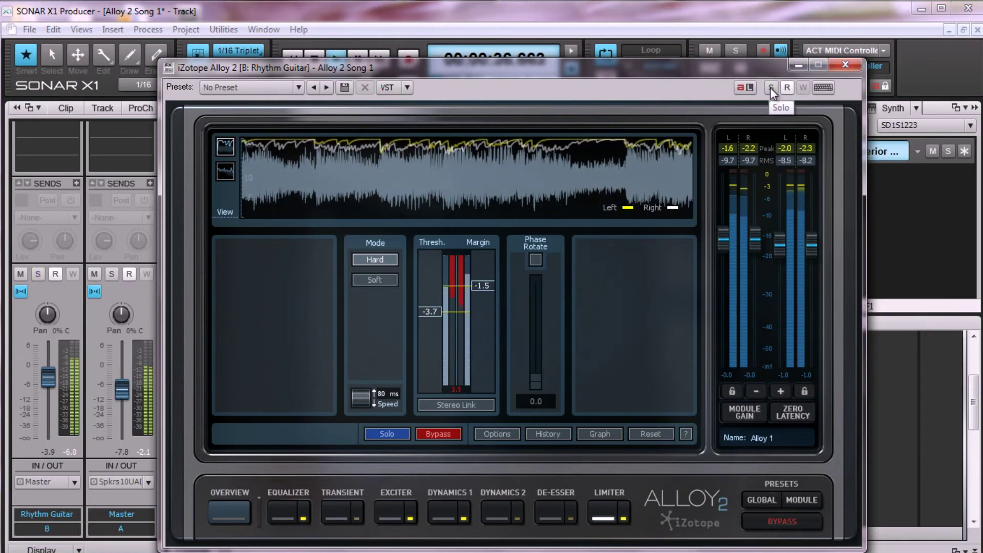
{"action": "left_click", "coordinate": [840, 65]}
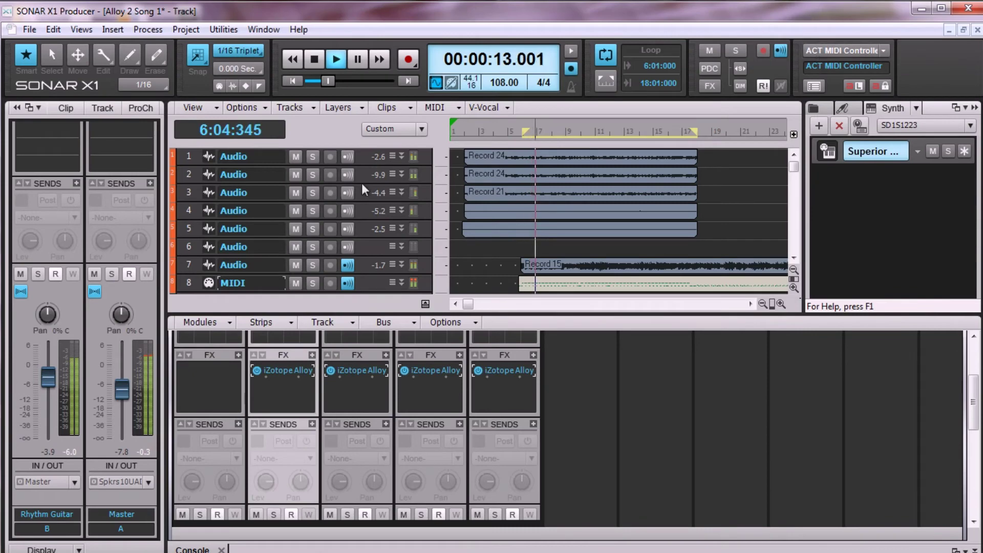
- Open Alloy 2 on the Drum bus and solo the drums
{"action": "left_click", "coordinate": [361, 370]}
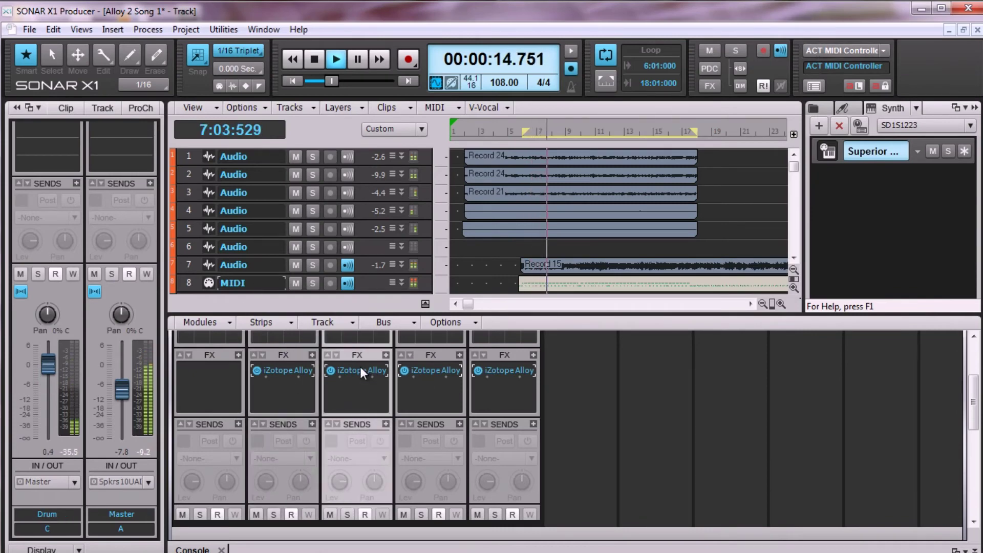
{"action": "double_click", "coordinate": [360, 370]}
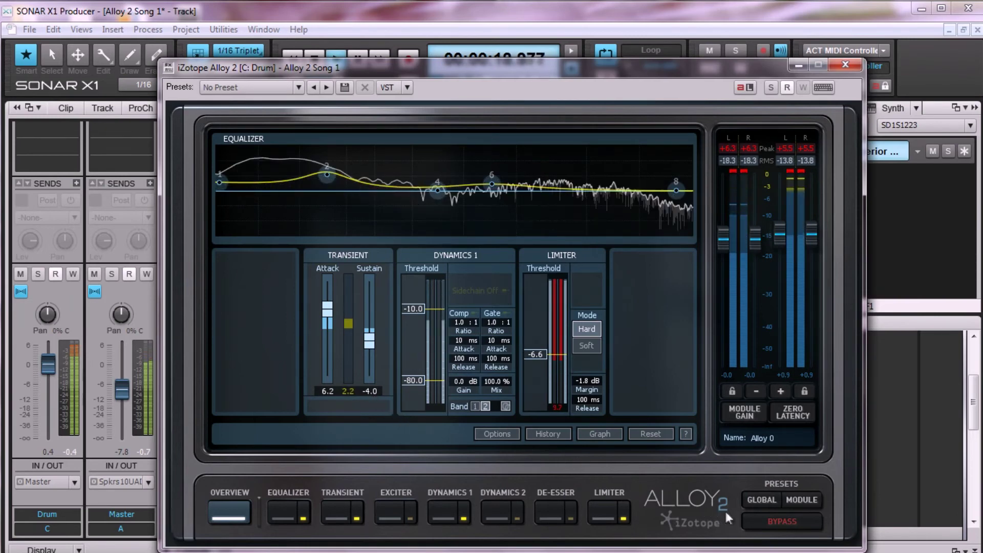
{"action": "left_click", "coordinate": [772, 87]}
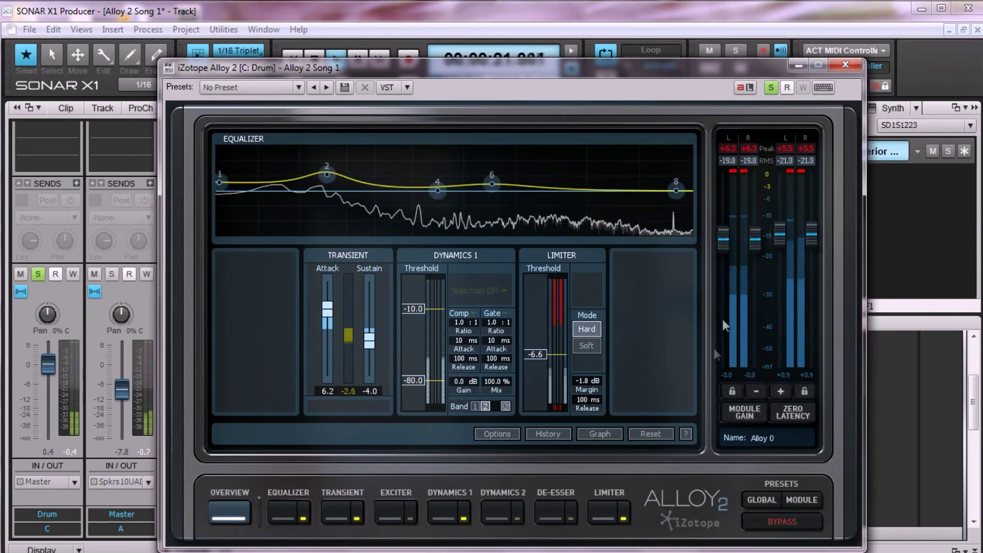
- A/B Alloy on the drums, review the drum Equalizer bands, then show the Transient Shaper
{"action": "left_click", "coordinate": [758, 521]}
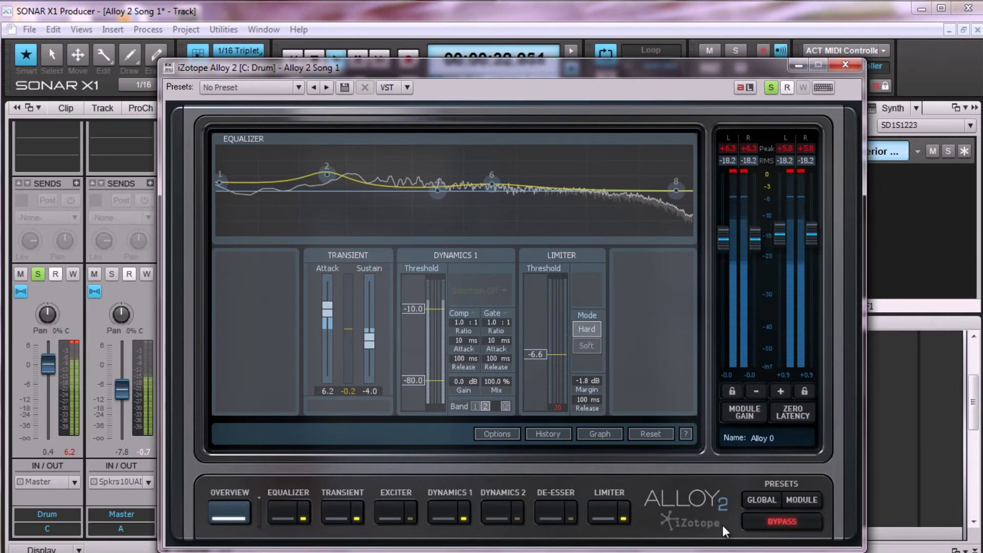
{"action": "left_click", "coordinate": [773, 524]}
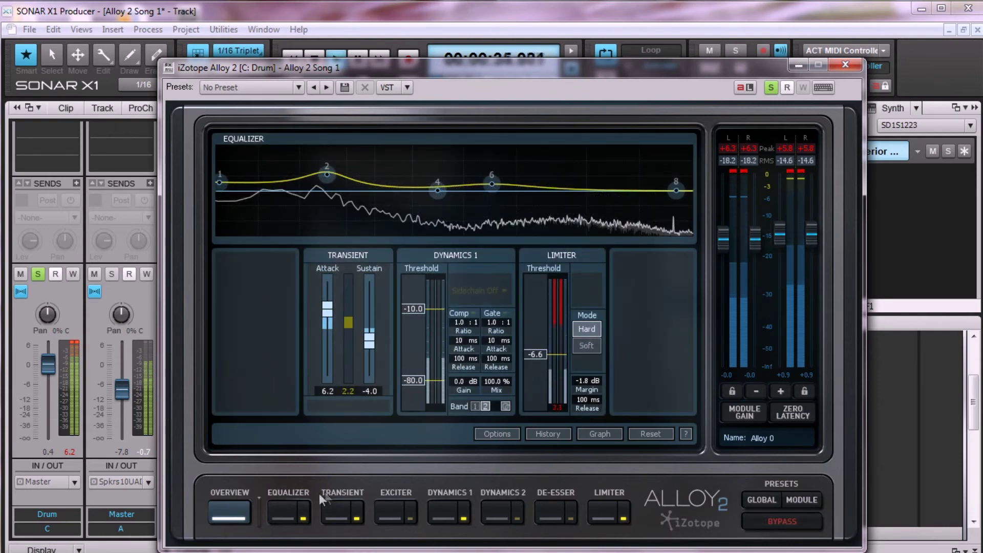
{"action": "left_click", "coordinate": [285, 508]}
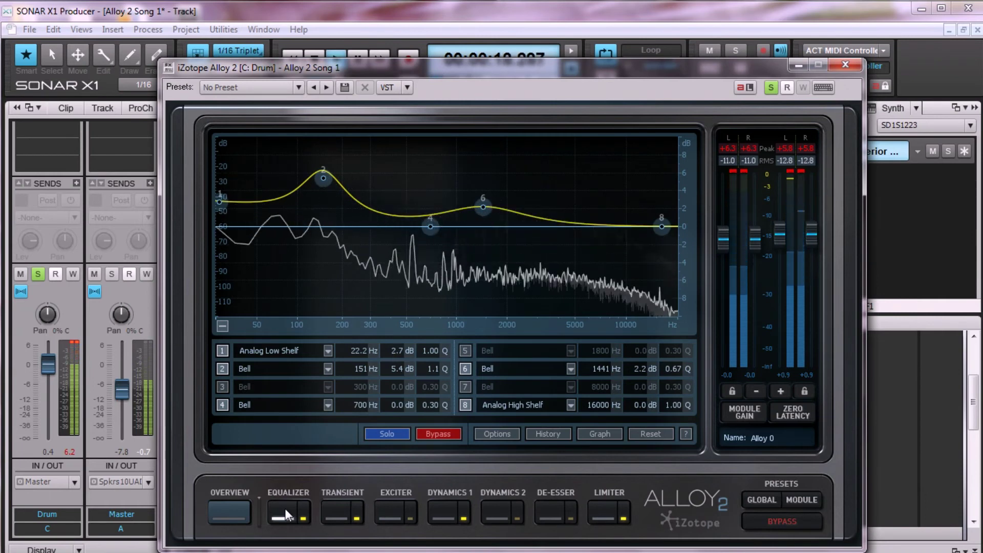
{"action": "left_click", "coordinate": [335, 514]}
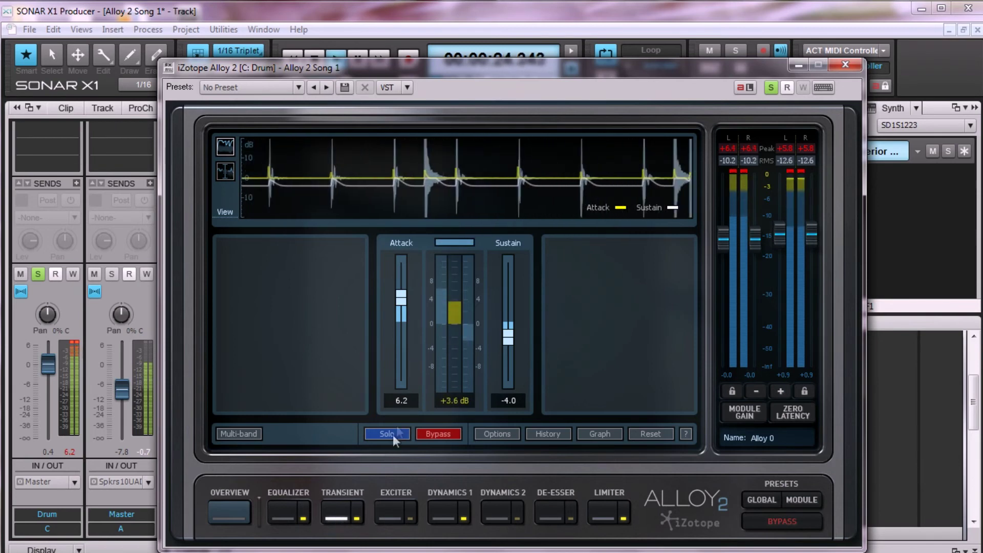
- Sweep drum Attack and Sustain to extremes, settling near Attack 6.5 and Sustain -4.1, then view the Limiter
{"action": "left_click_drag", "start_coordinate": [402, 296], "coordinate": [398, 316]}
{"action": "left_click_drag", "start_coordinate": [512, 343], "coordinate": [511, 325]}
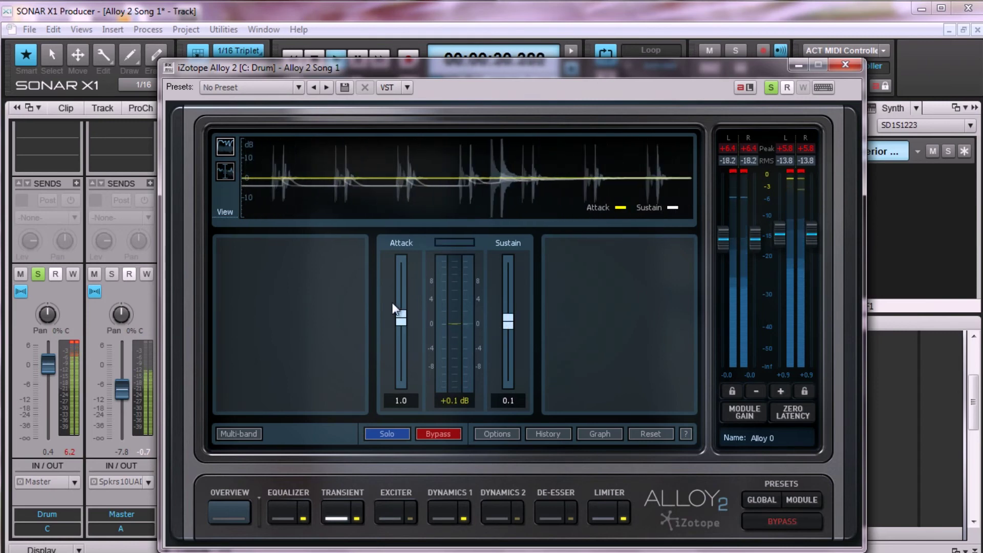
{"action": "left_click_drag", "start_coordinate": [401, 314], "coordinate": [412, 277]}
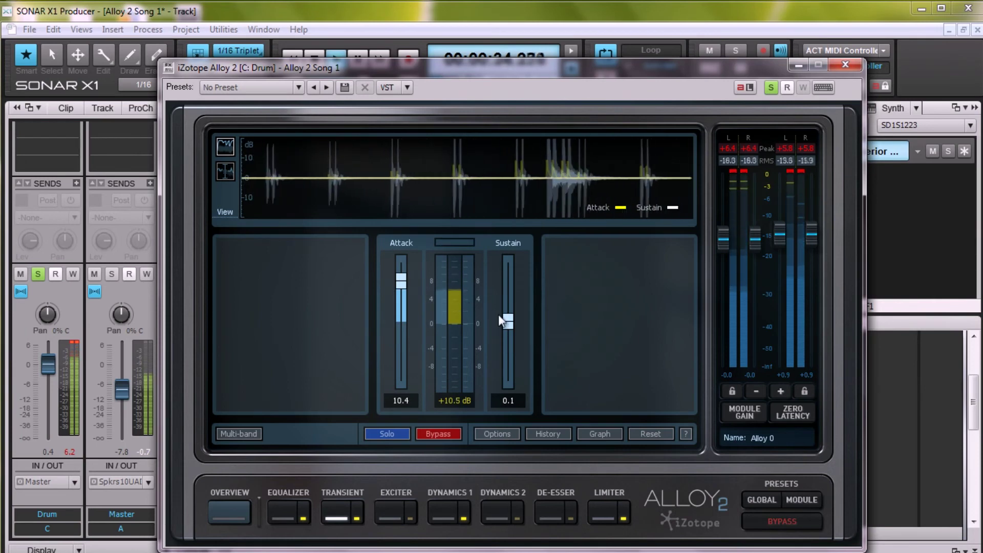
{"action": "left_click_drag", "start_coordinate": [507, 322], "coordinate": [507, 359]}
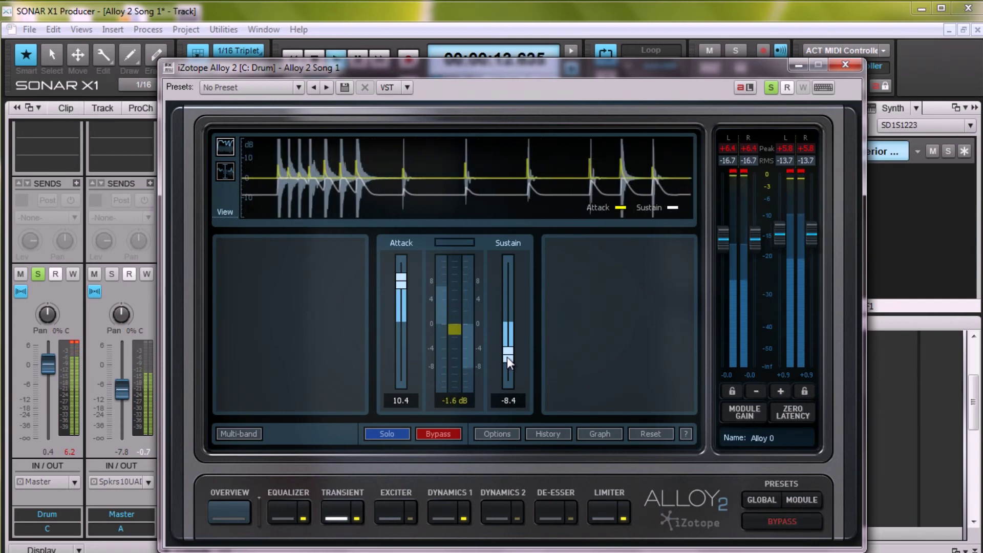
{"action": "left_click_drag", "start_coordinate": [507, 357], "coordinate": [507, 341]}
{"action": "left_click_drag", "start_coordinate": [405, 283], "coordinate": [407, 298]}
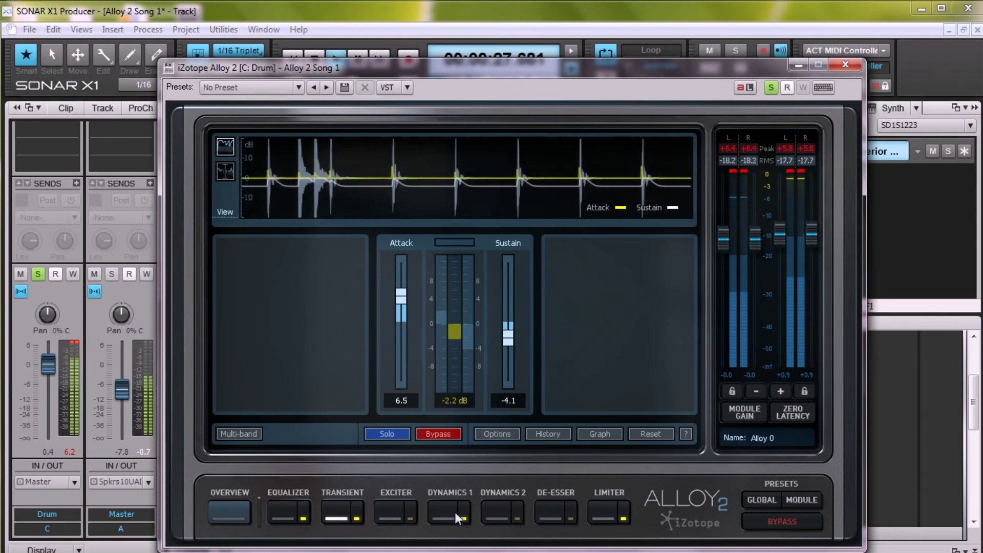
{"action": "left_click", "coordinate": [597, 516]}
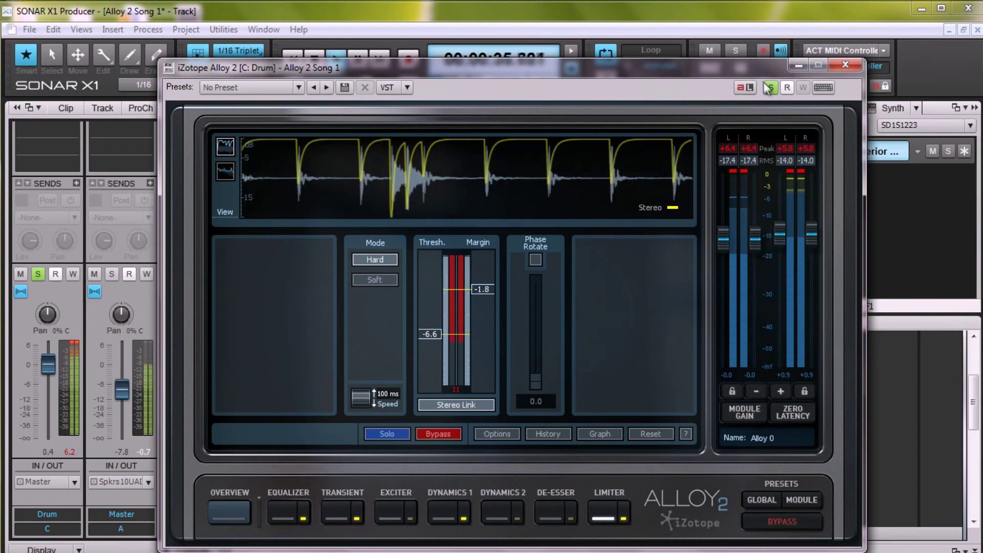
- Close the Drum bus Alloy 2 window and open Alloy 2 on the melody guitar bus
{"action": "left_click", "coordinate": [846, 65]}
{"action": "double_click", "coordinate": [442, 369]}
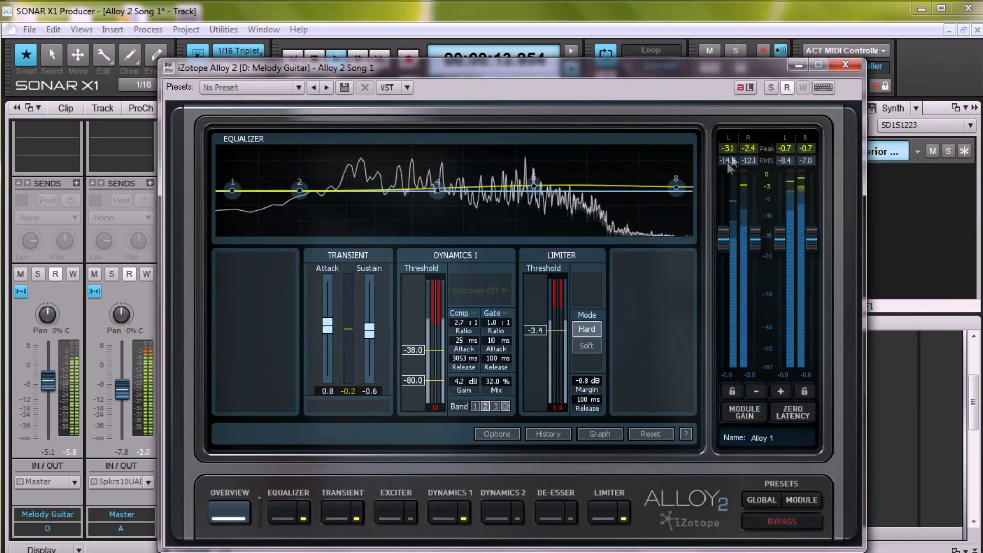
- Solo the melody guitar bus and review its Equalizer and Dynamics 1 settings
{"action": "left_click", "coordinate": [771, 89]}
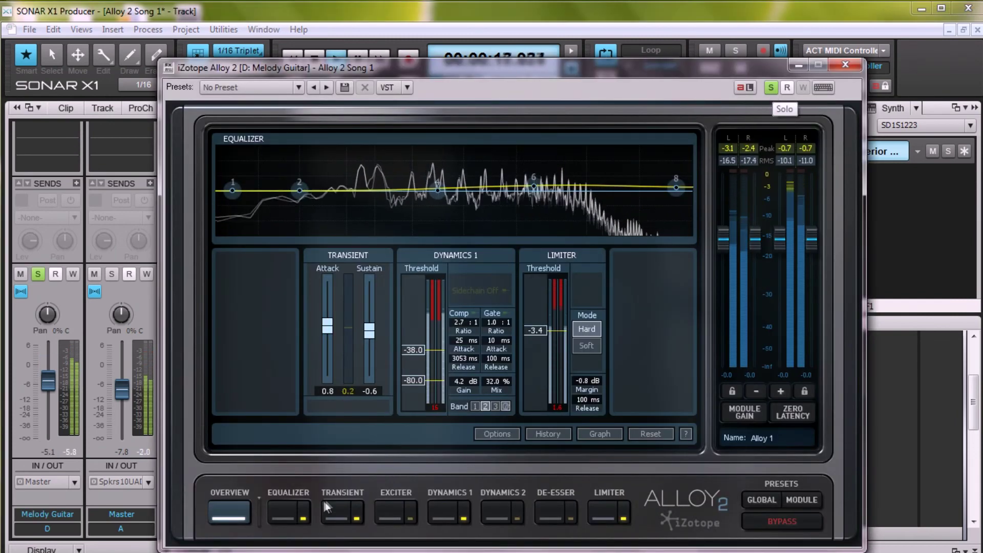
{"action": "left_click", "coordinate": [290, 512]}
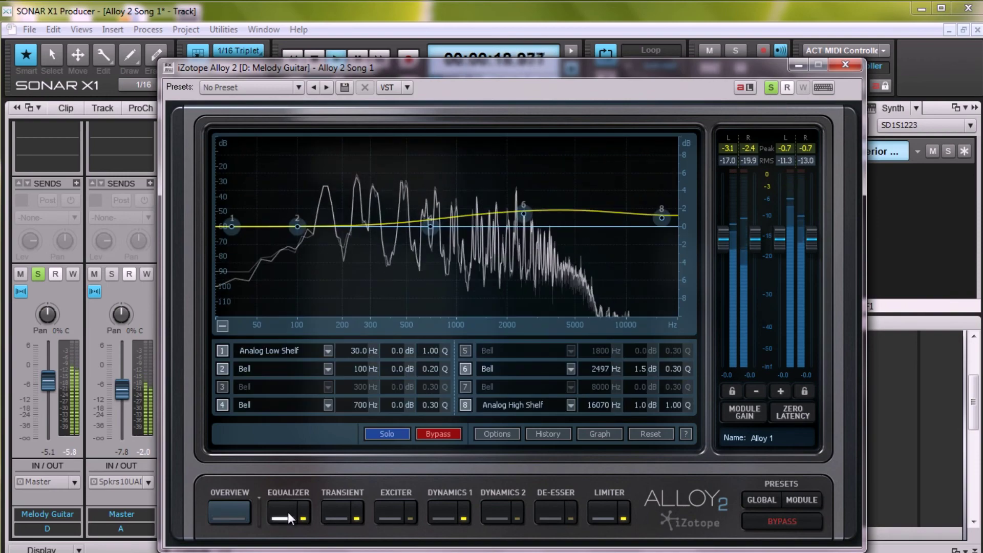
{"action": "left_click", "coordinate": [434, 517]}
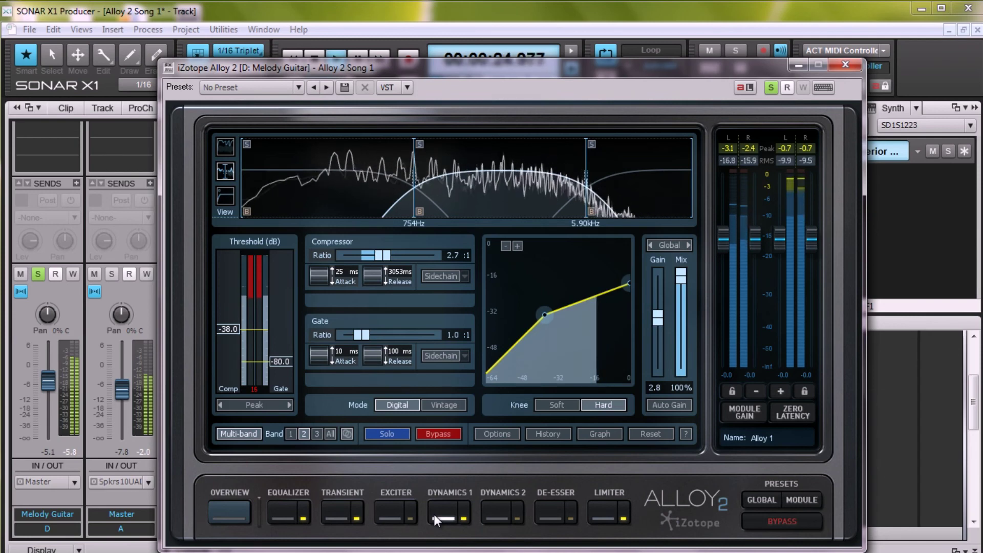
- Compare melody guitar processing bypassed versus active, unsolo, close it, and open the bass bus Alloy 2
{"action": "left_click", "coordinate": [773, 521]}
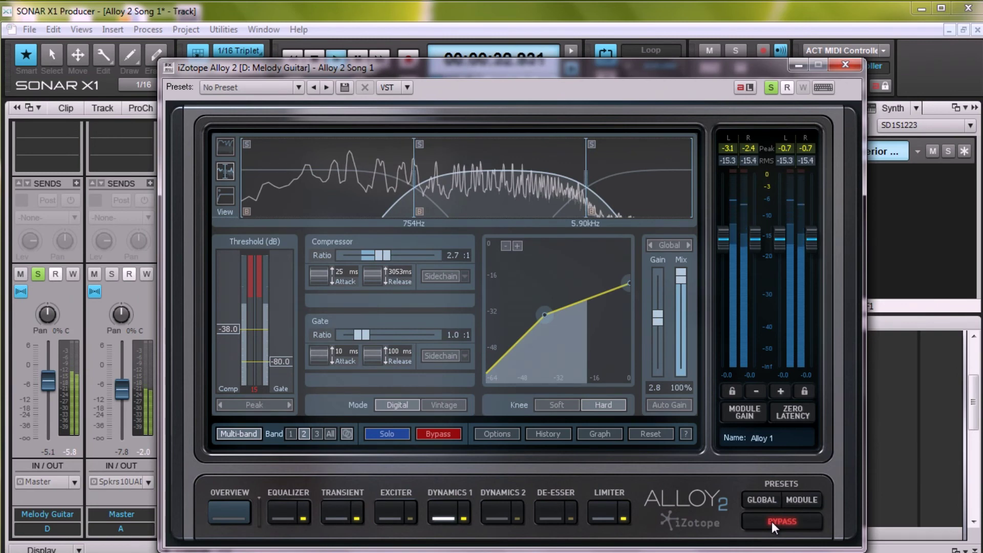
{"action": "left_click", "coordinate": [772, 522]}
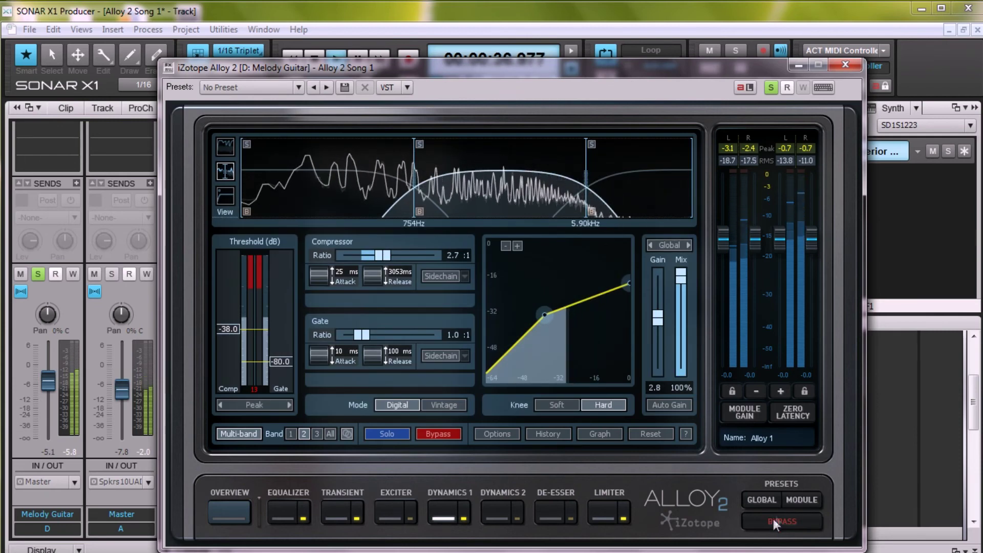
{"action": "left_click", "coordinate": [771, 88]}
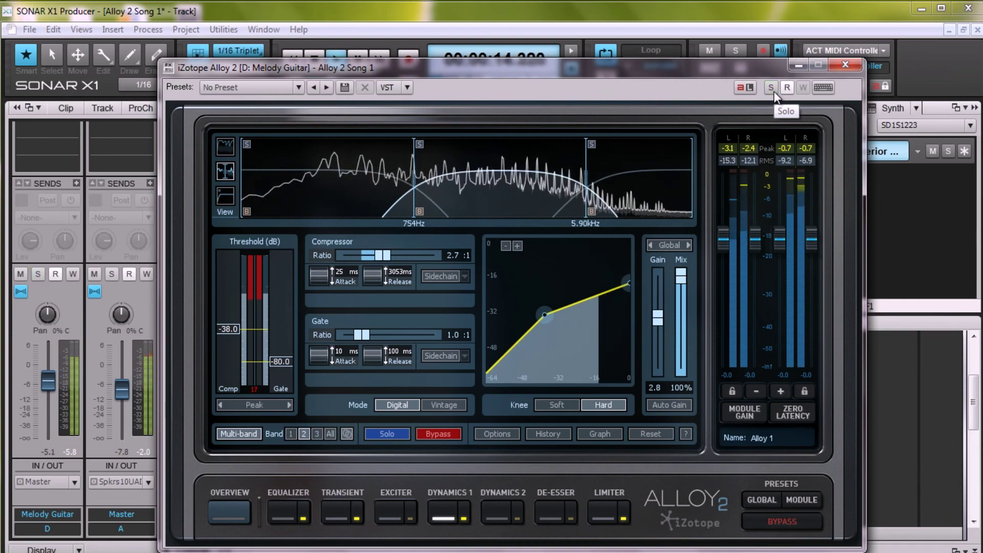
{"action": "left_click", "coordinate": [850, 67]}
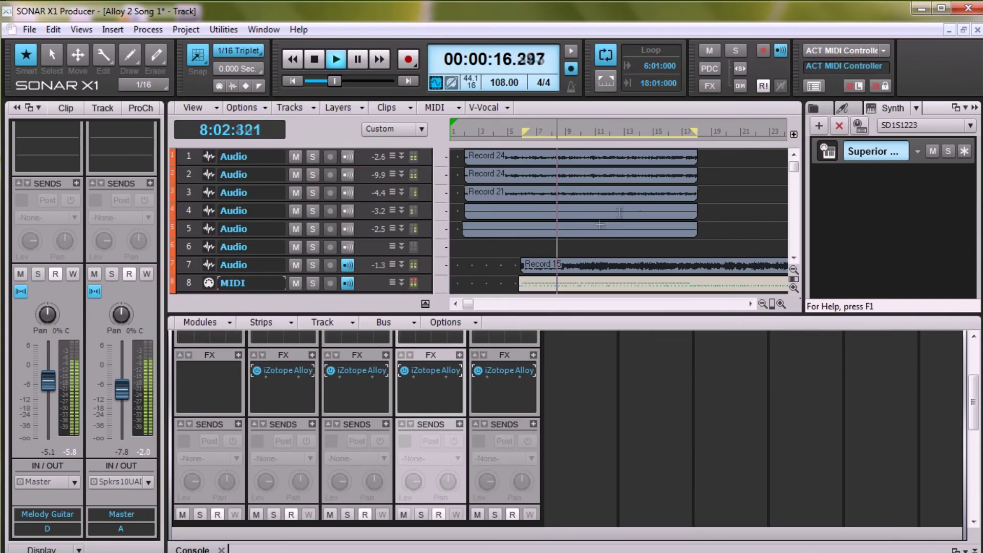
{"action": "double_click", "coordinate": [516, 370]}
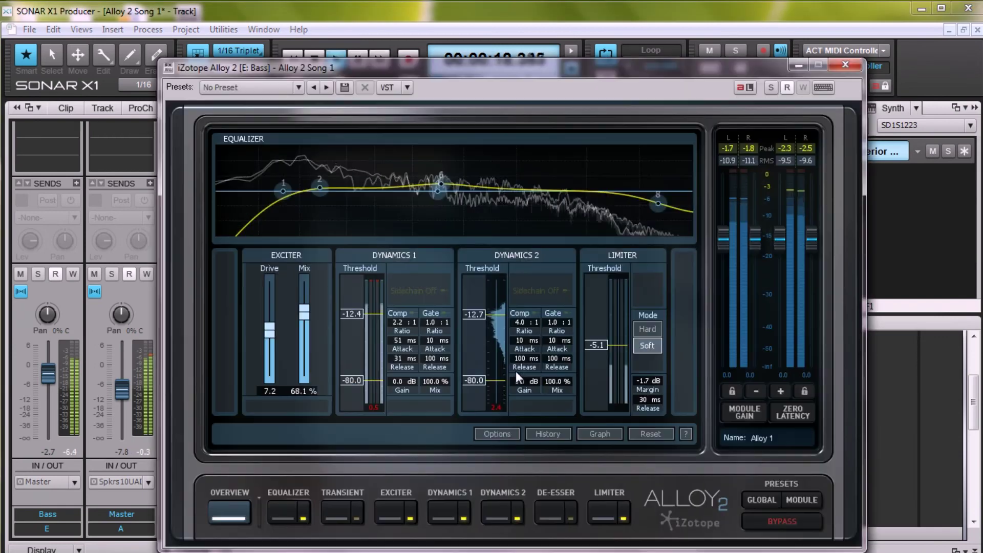
- Solo the bass bus and check its Picked Electric Bass preset in the global preset manager
{"action": "left_click", "coordinate": [771, 88]}
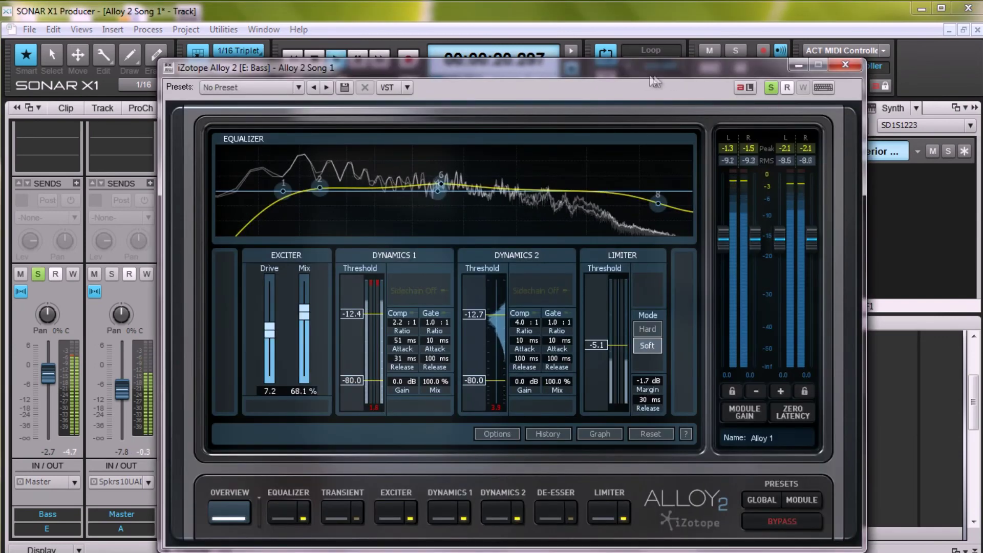
{"action": "left_click_drag", "start_coordinate": [623, 75], "coordinate": [625, 60]}
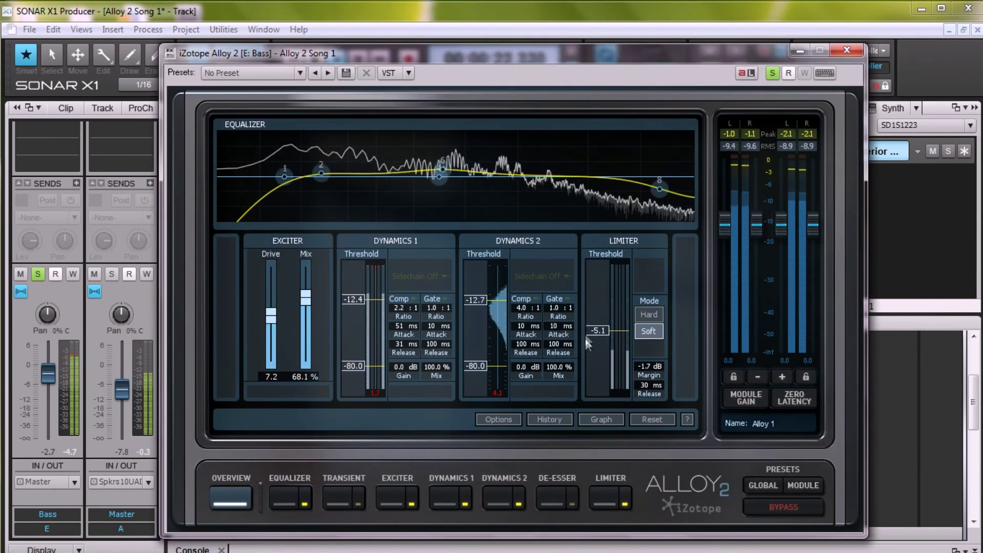
{"action": "left_click", "coordinate": [766, 483]}
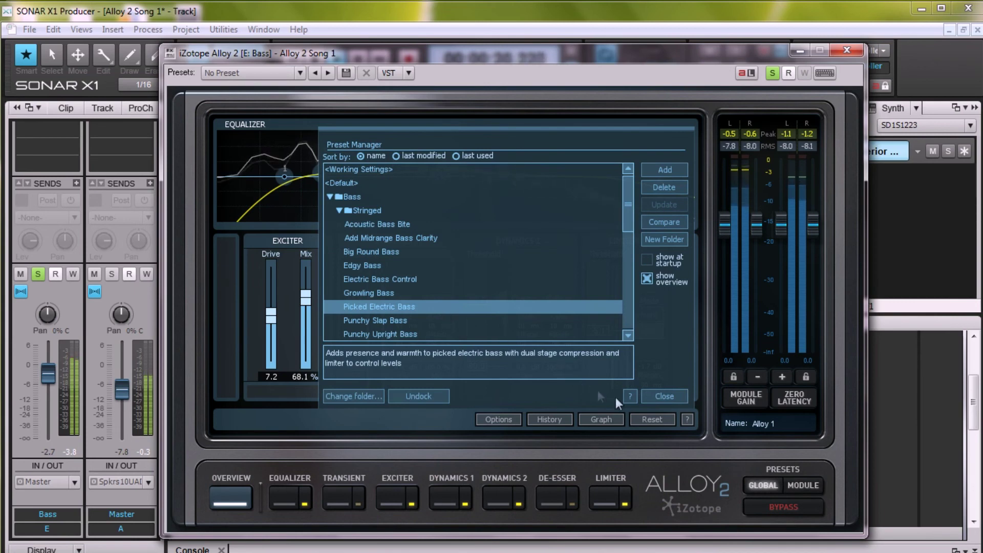
{"action": "left_click", "coordinate": [666, 397]}
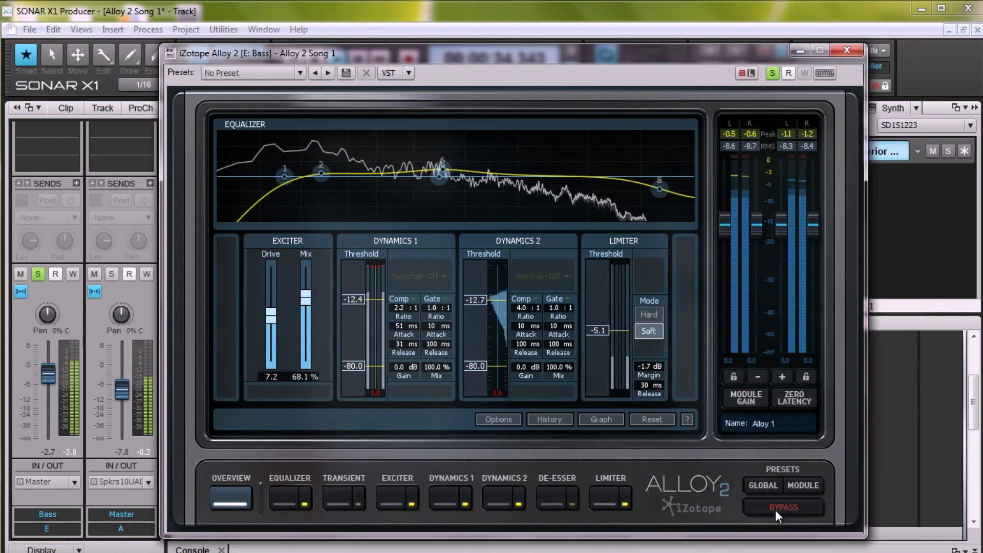
- Compare bass processing bypassed versus active, then unsolo the bass bus and close its window
{"action": "left_click", "coordinate": [775, 509]}
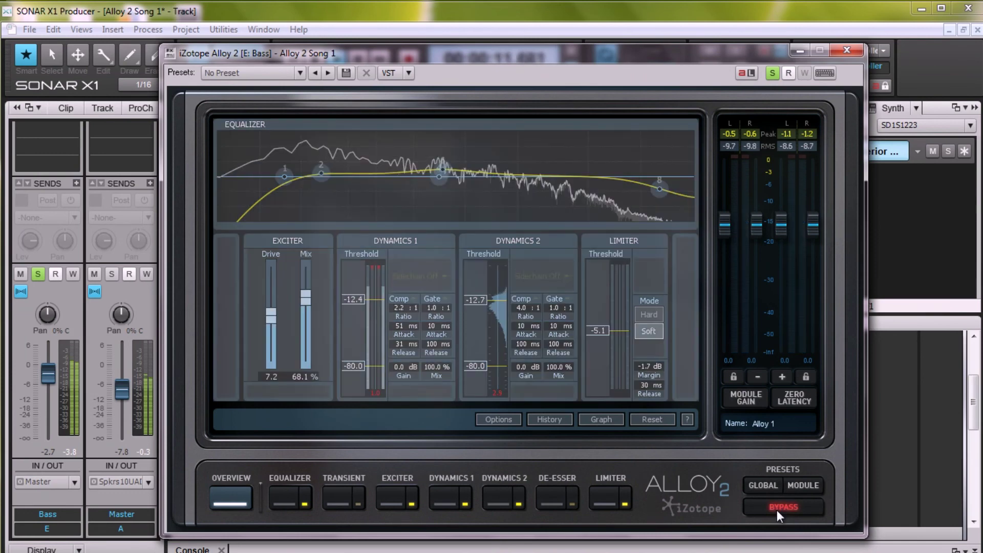
{"action": "left_click", "coordinate": [777, 510]}
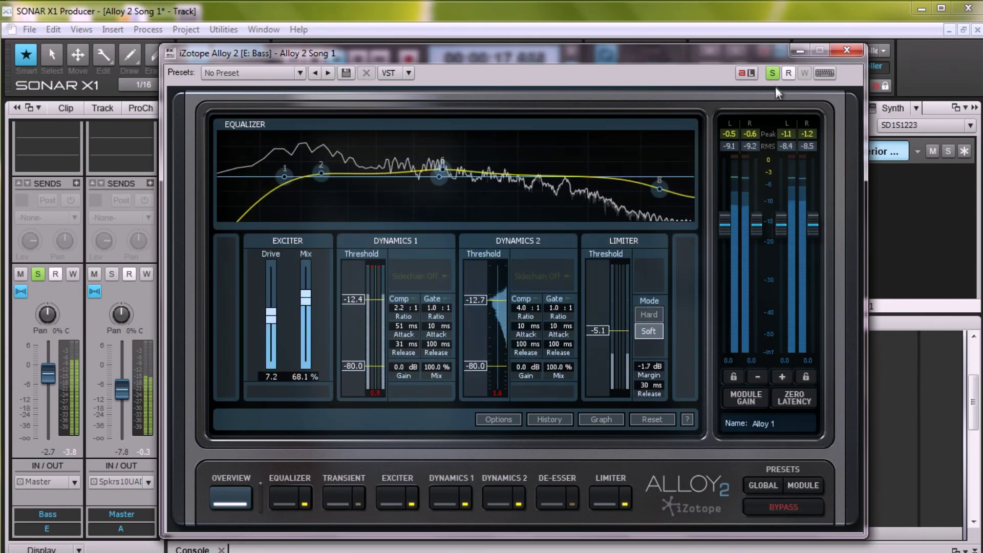
{"action": "left_click", "coordinate": [774, 73]}
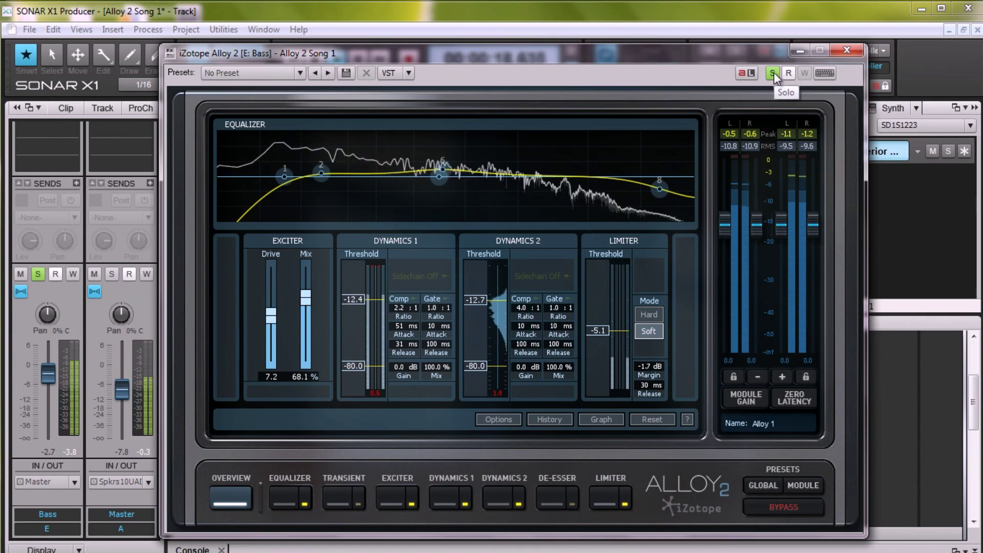
{"action": "left_click", "coordinate": [846, 50]}
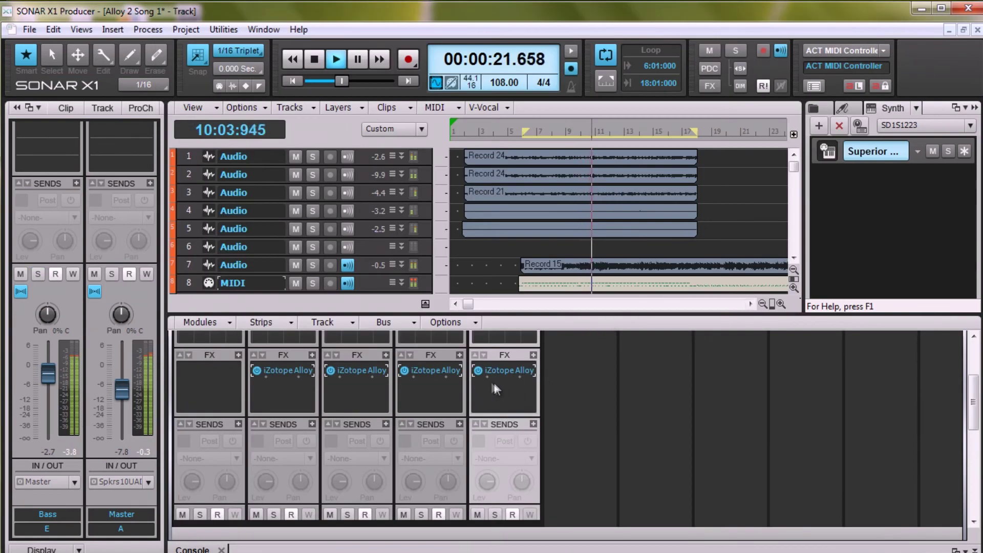
{"action": "left_click", "coordinate": [479, 370]}
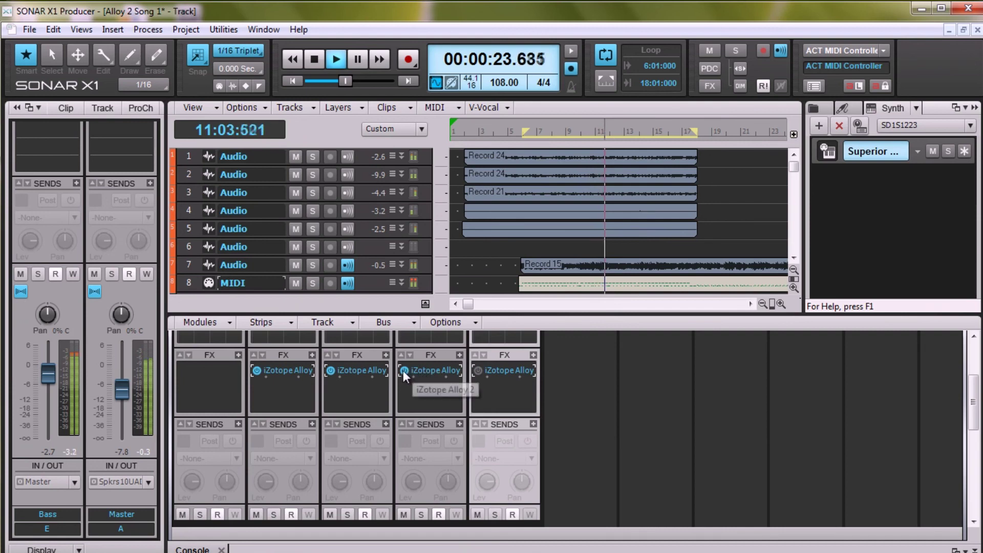
{"action": "left_click", "coordinate": [404, 370]}
{"action": "left_click", "coordinate": [331, 371]}
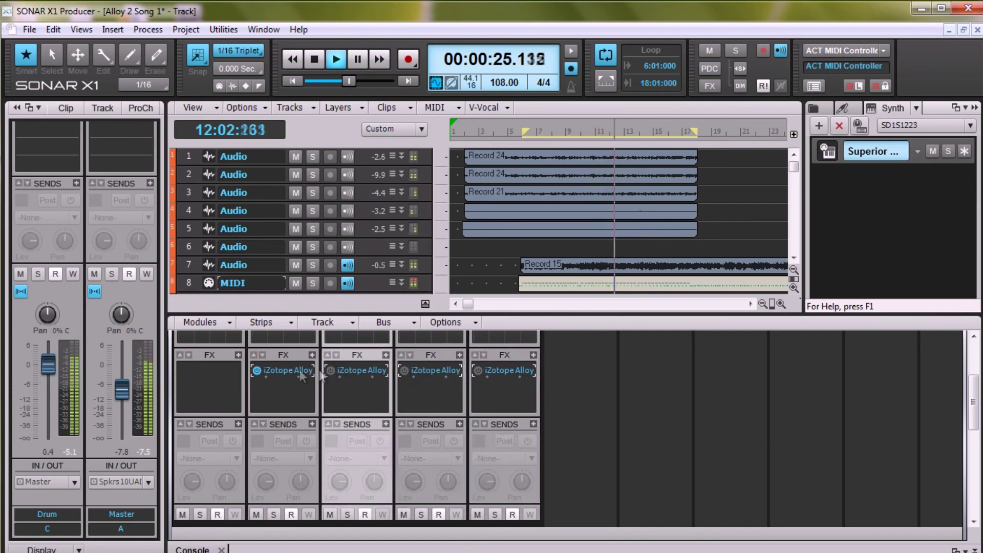
{"action": "left_click", "coordinate": [256, 369]}
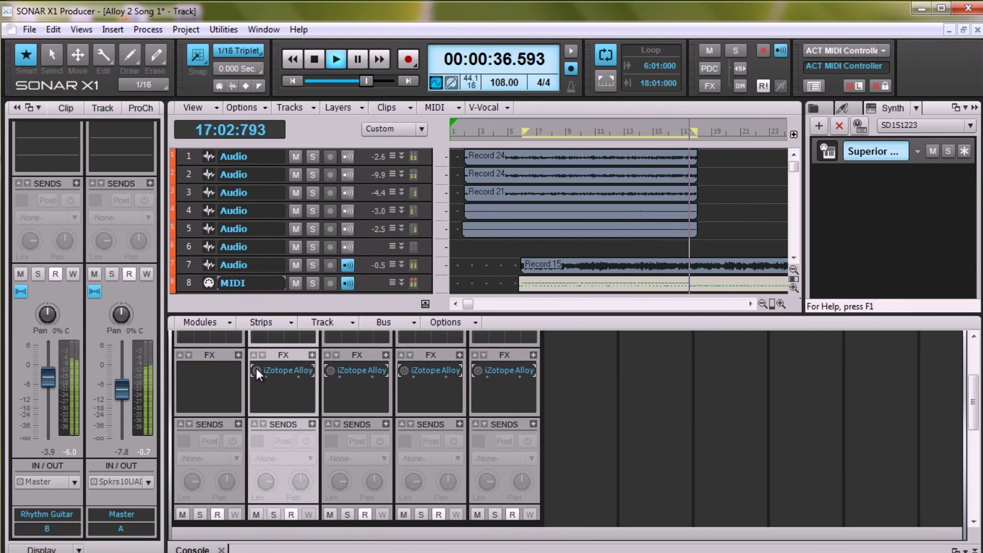
{"action": "left_click", "coordinate": [333, 370]}
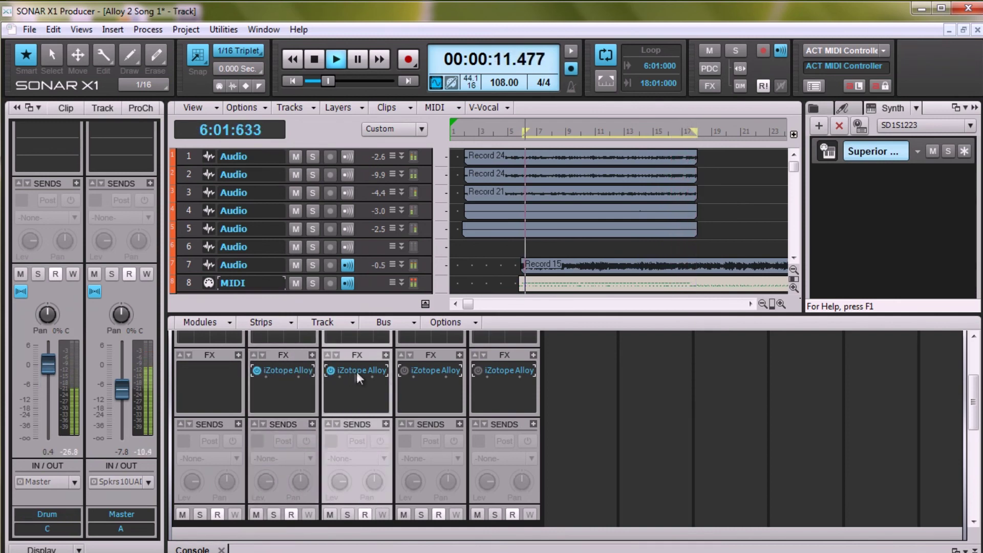
{"action": "left_click", "coordinate": [406, 370]}
{"action": "left_click", "coordinate": [482, 369]}
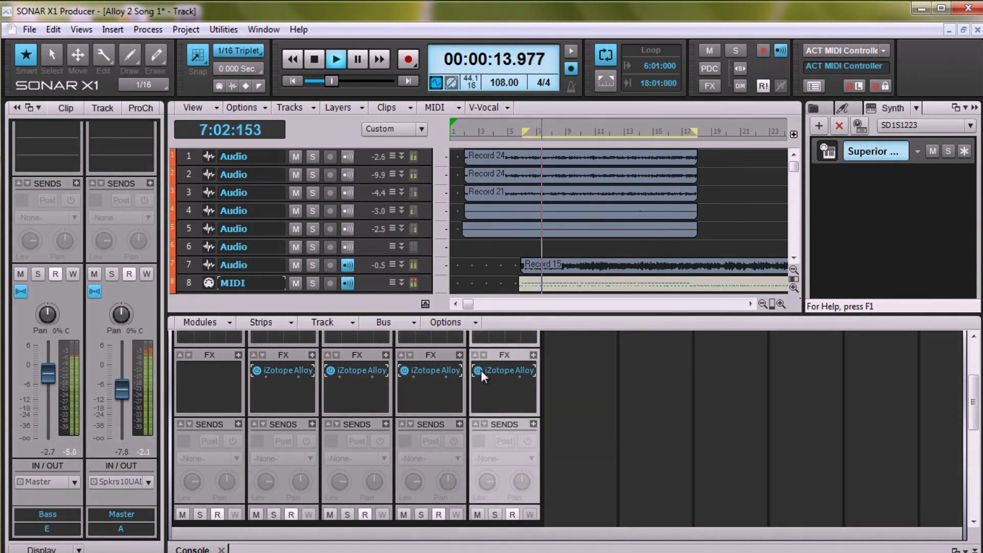